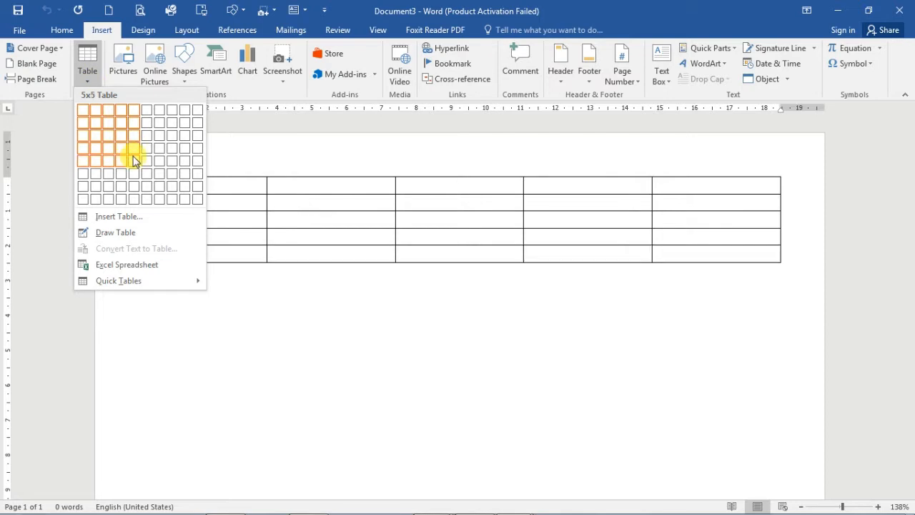
# - Insert a table with five columns and five rows into the blank document
pyautogui.click(133, 161)
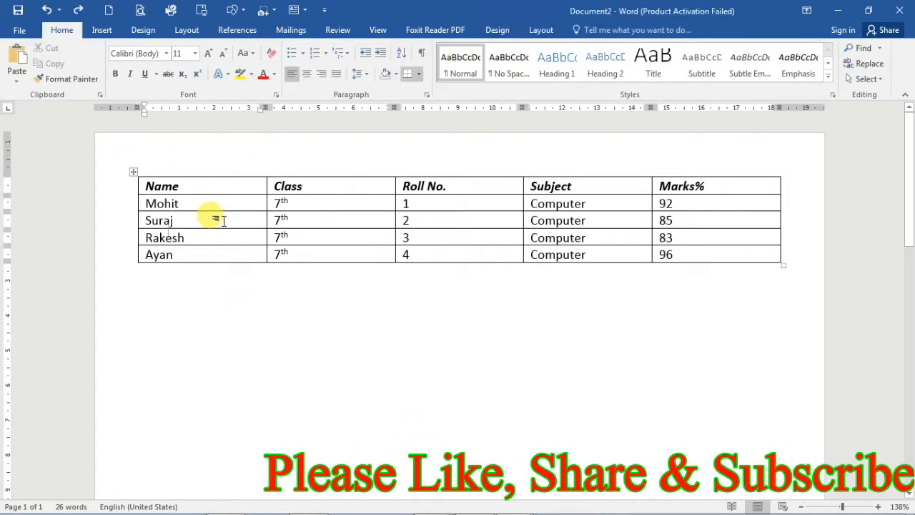
# - Place the cursor in the second student's name cell and look through the table Design and Layout options
pyautogui.click(231, 223)
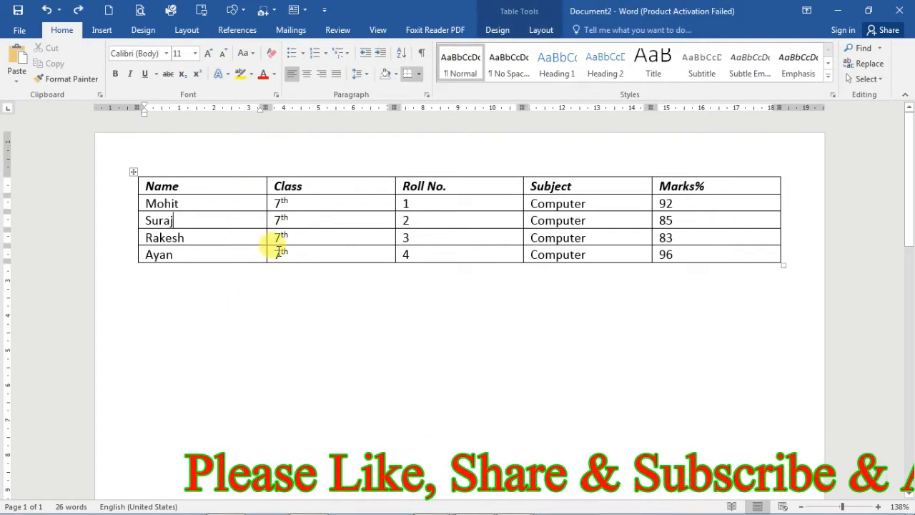
pyautogui.click(93, 32)
pyautogui.click(494, 27)
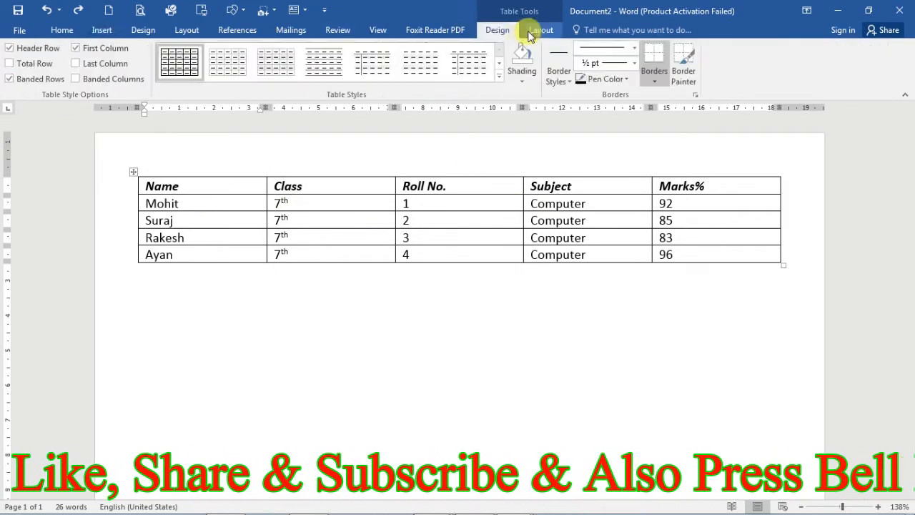
pyautogui.click(533, 30)
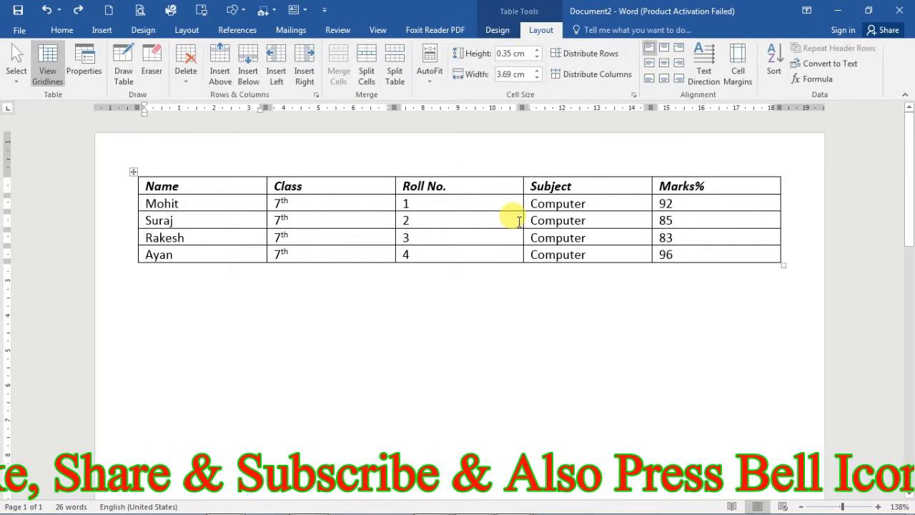
pyautogui.click(497, 32)
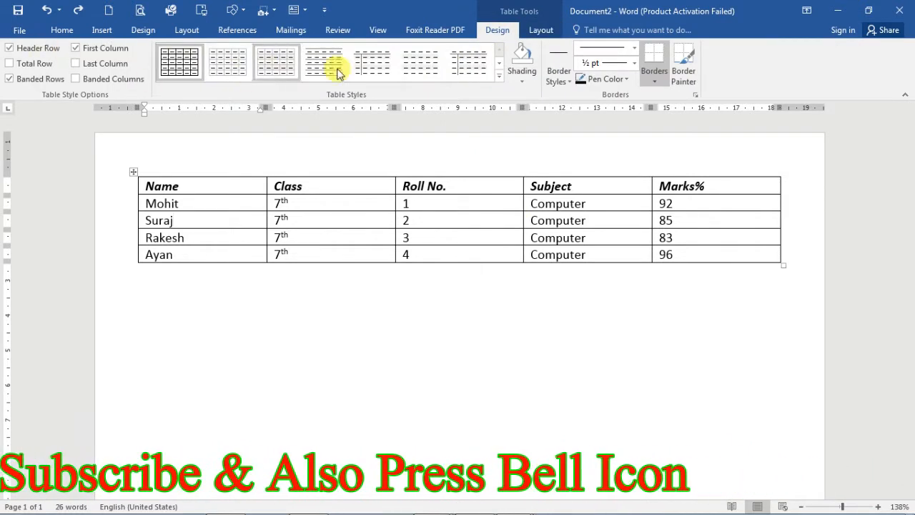
pyautogui.click(537, 32)
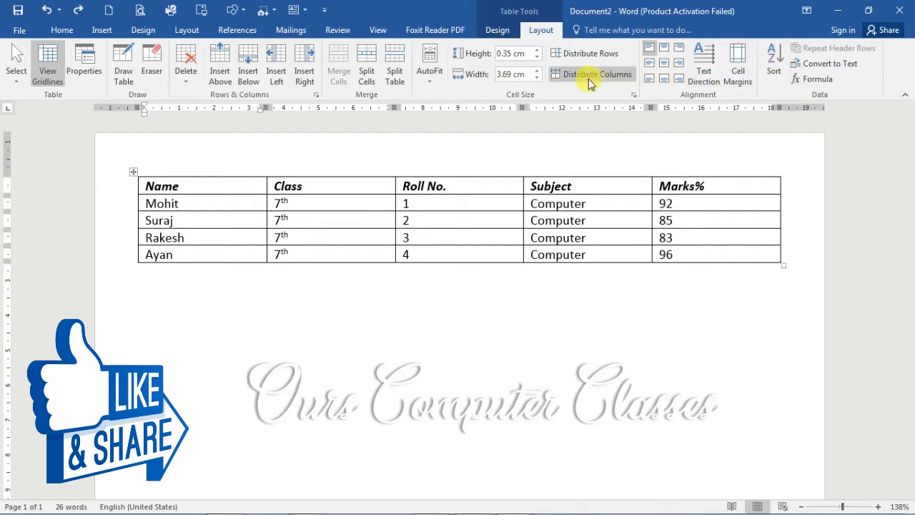
pyautogui.click(54, 47)
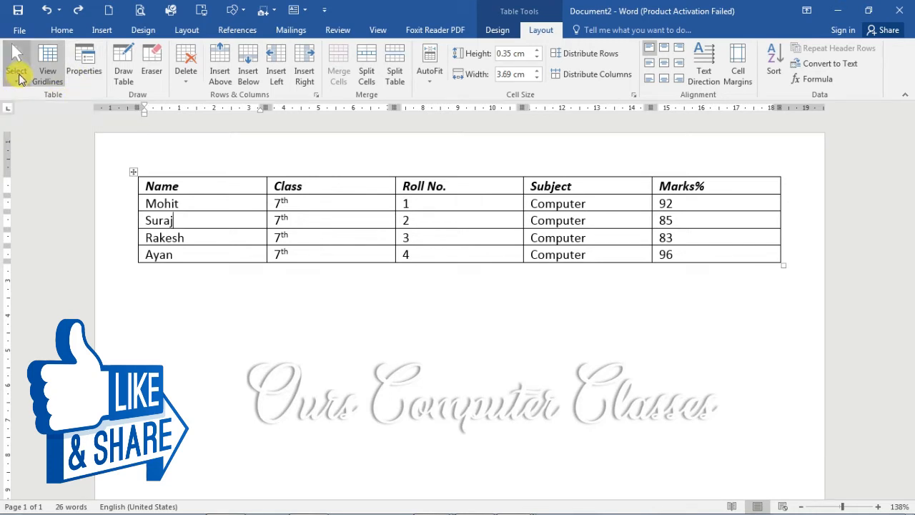
# - Select the second student's name cell and extend the selection to the whole Name column using the table selection commands
pyautogui.click(17, 78)
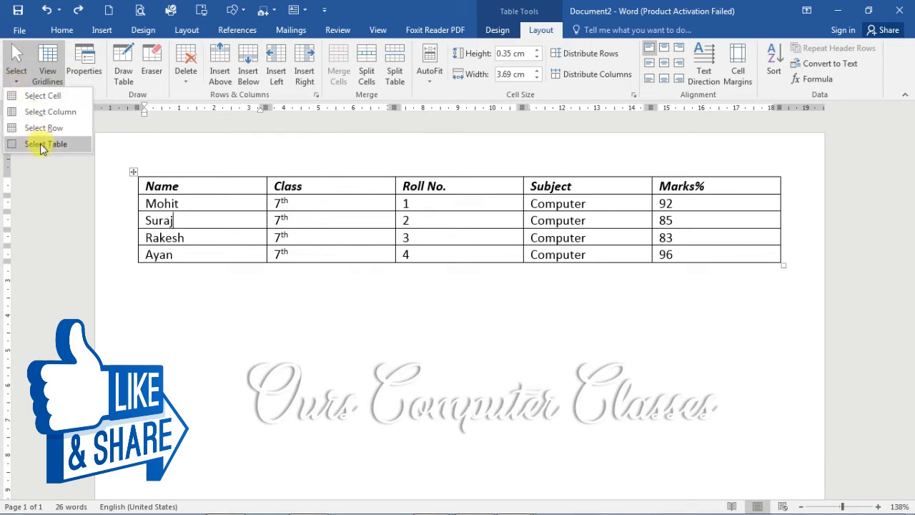
pyautogui.click(34, 97)
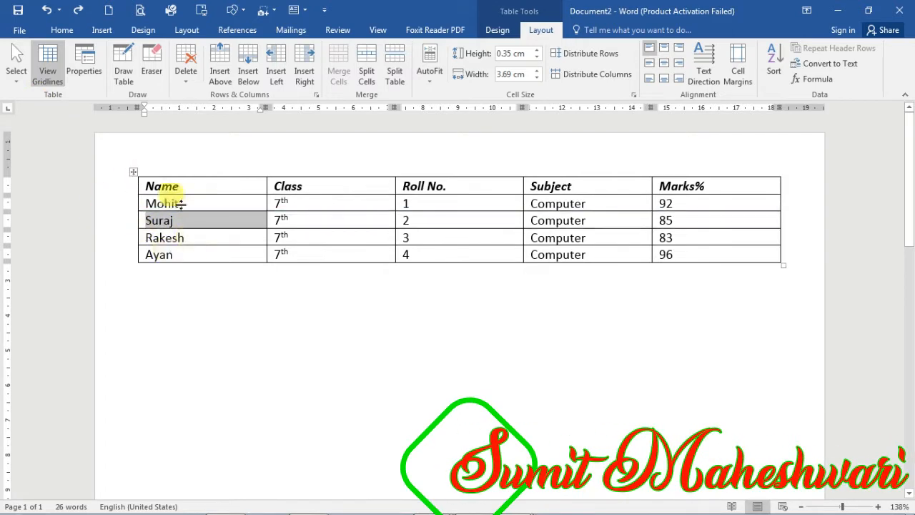
pyautogui.click(12, 75)
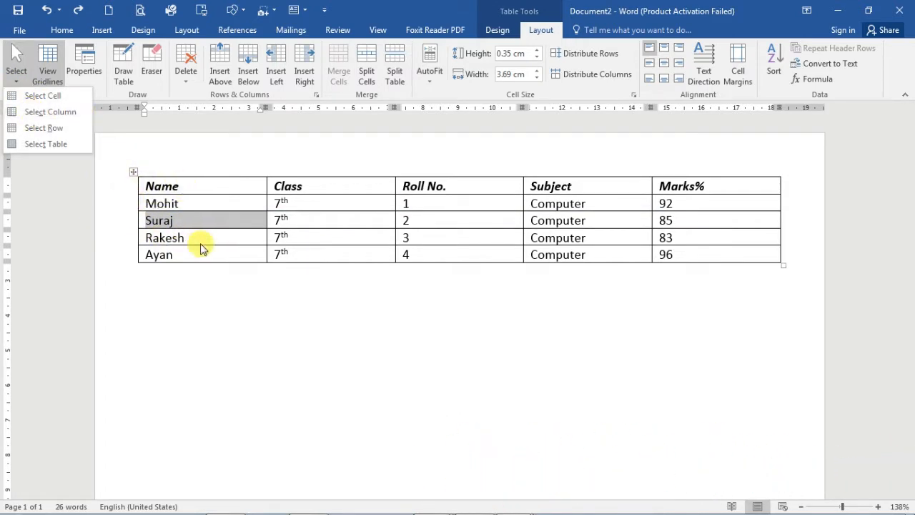
pyautogui.click(70, 111)
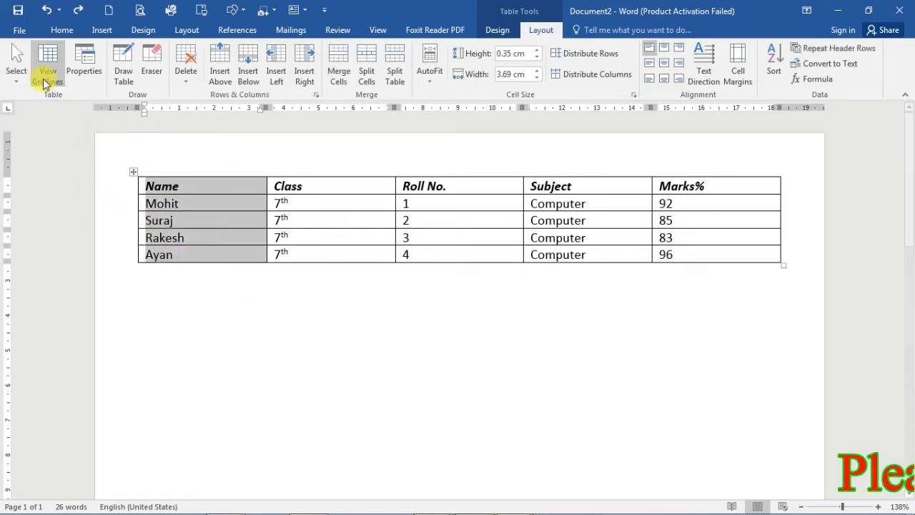
# - Select the first student's row and extend the selection to the entire table using the table selection commands
pyautogui.click(180, 203)
pyautogui.click(14, 75)
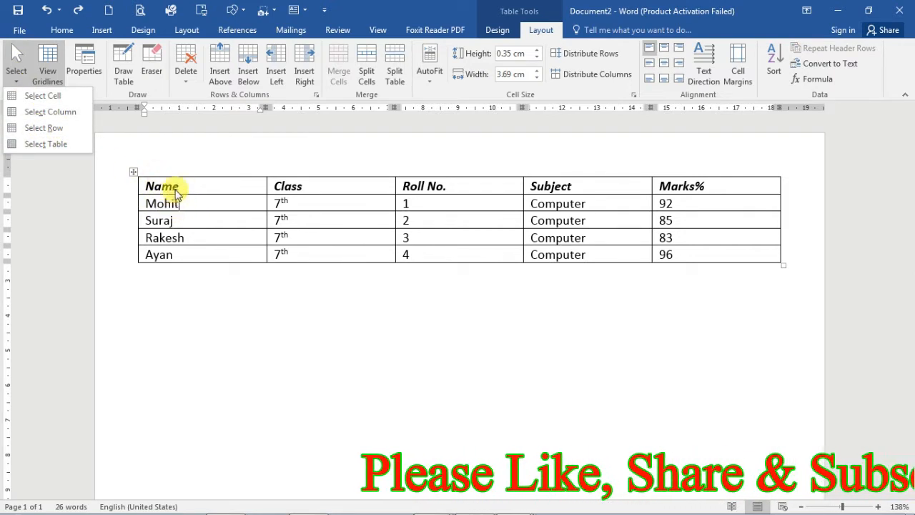
pyautogui.click(70, 127)
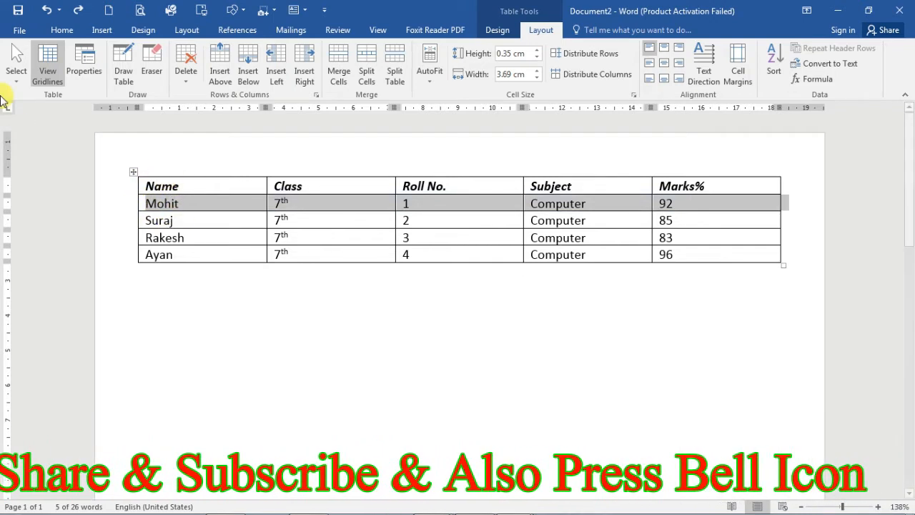
pyautogui.click(15, 71)
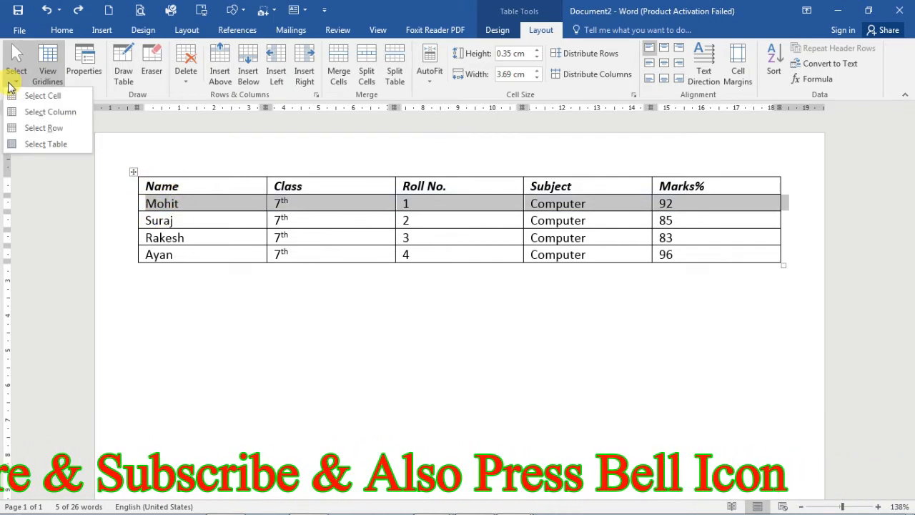
pyautogui.click(46, 145)
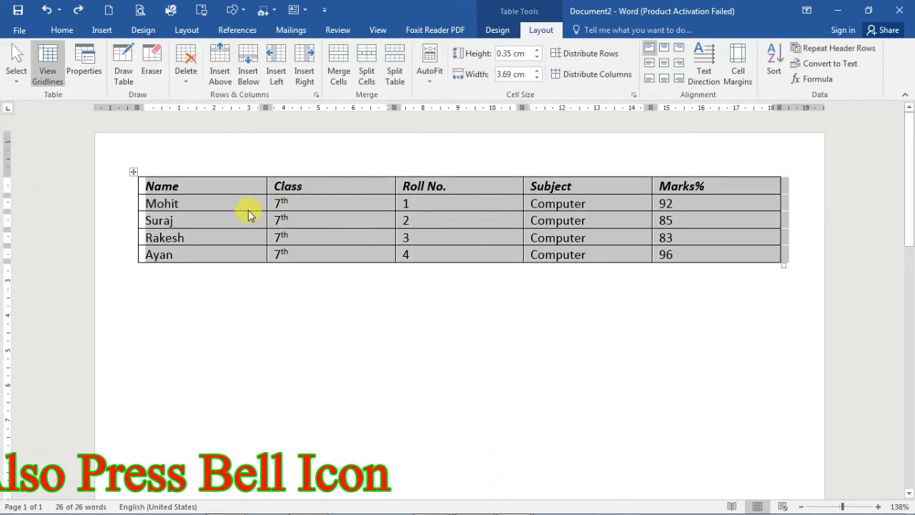
# - Select the first student's name, row and the rows below directly on the page, and clear the selection
pyautogui.click(148, 203)
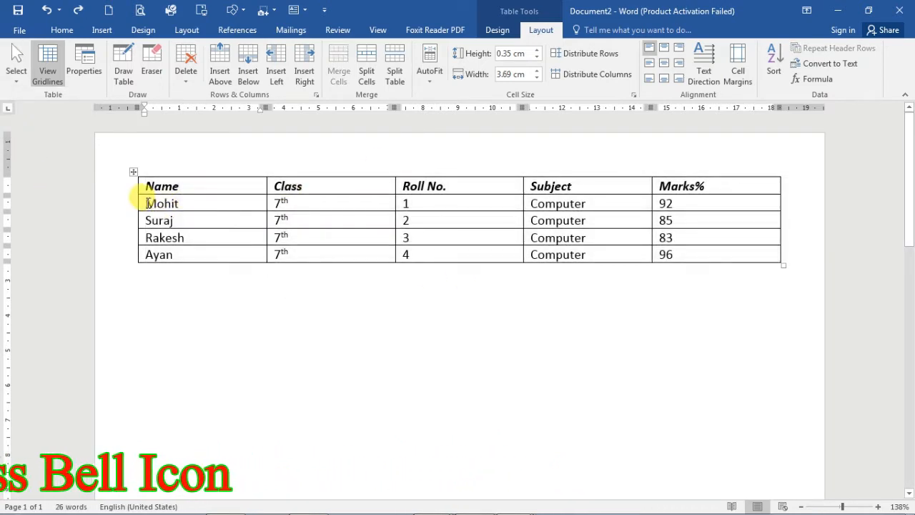
pyautogui.moveTo(148, 204); pyautogui.dragTo(198, 203)
pyautogui.click(118, 204)
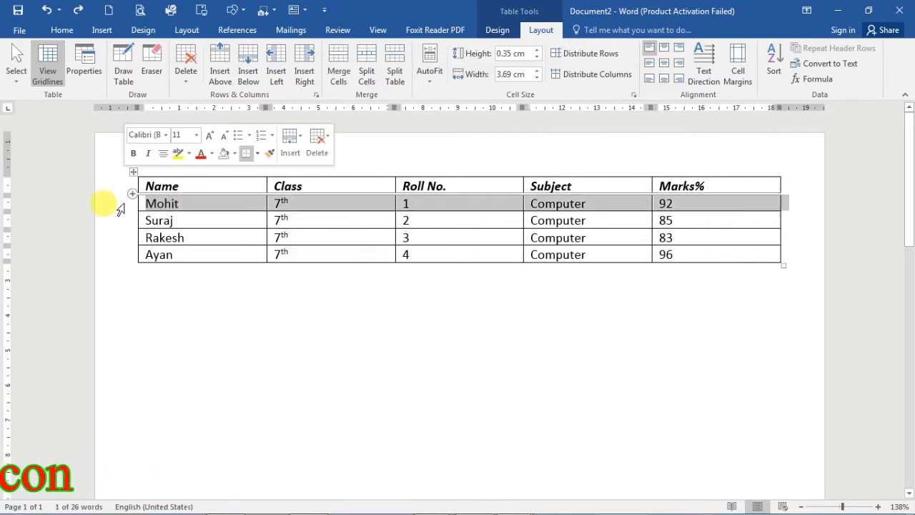
pyautogui.moveTo(127, 204); pyautogui.dragTo(649, 314)
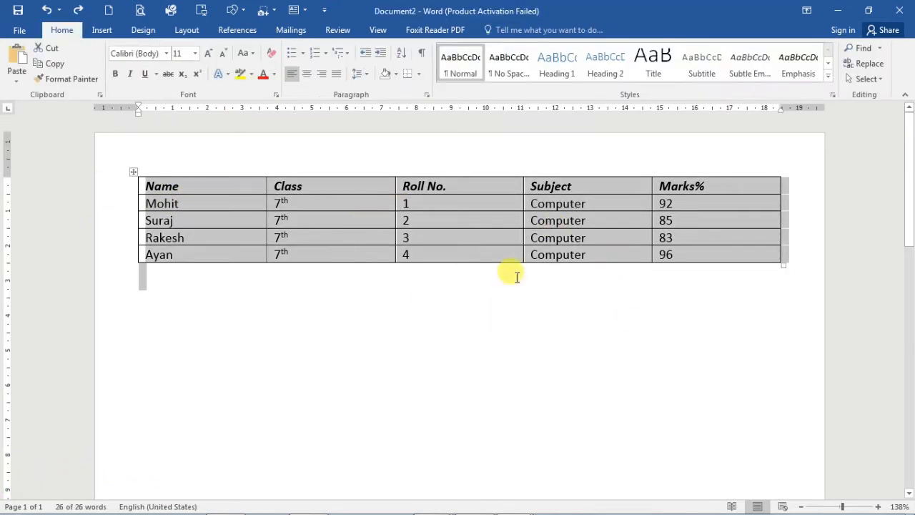
pyautogui.click(374, 312)
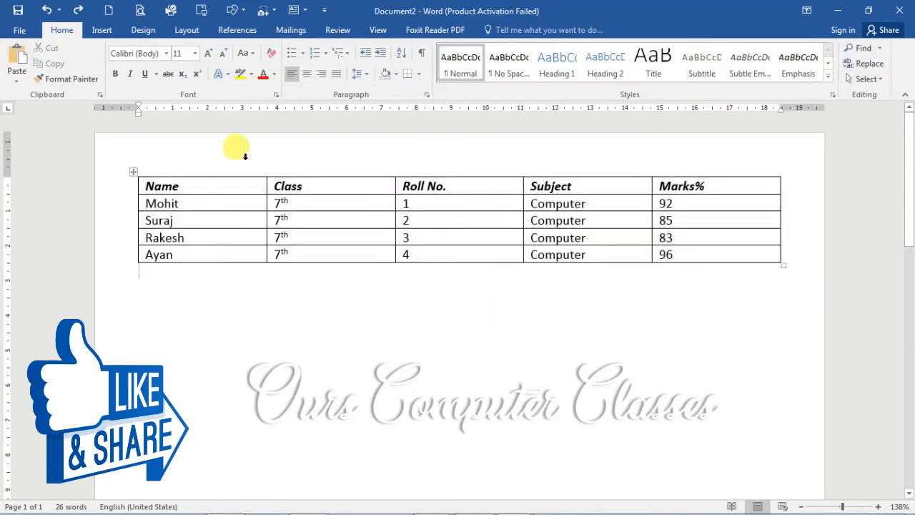
# - Select the Name and Roll No. columns and the first and third students' rows directly from the table's edges
pyautogui.click(239, 150)
pyautogui.keyDown('ctrl'); pyautogui.click(458, 150); pyautogui.keyUp('ctrl')
pyautogui.click(458, 150)
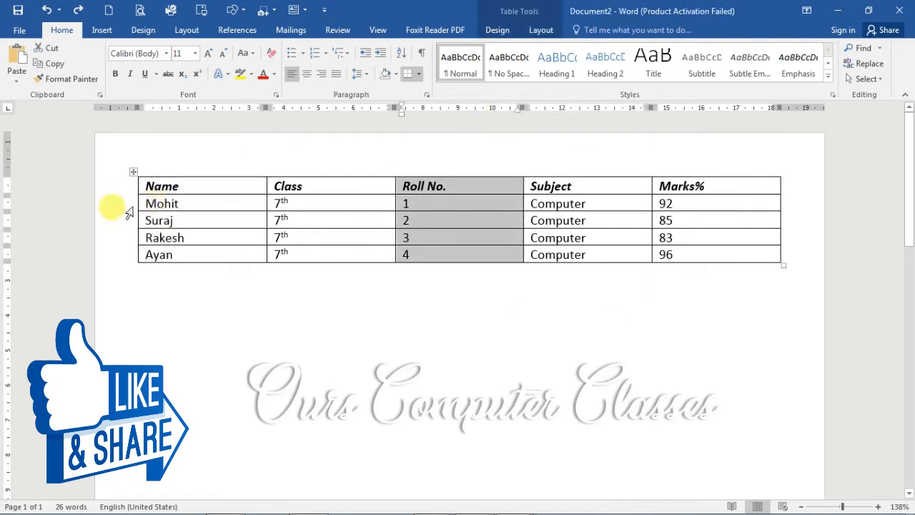
pyautogui.click(104, 206)
pyautogui.click(102, 238)
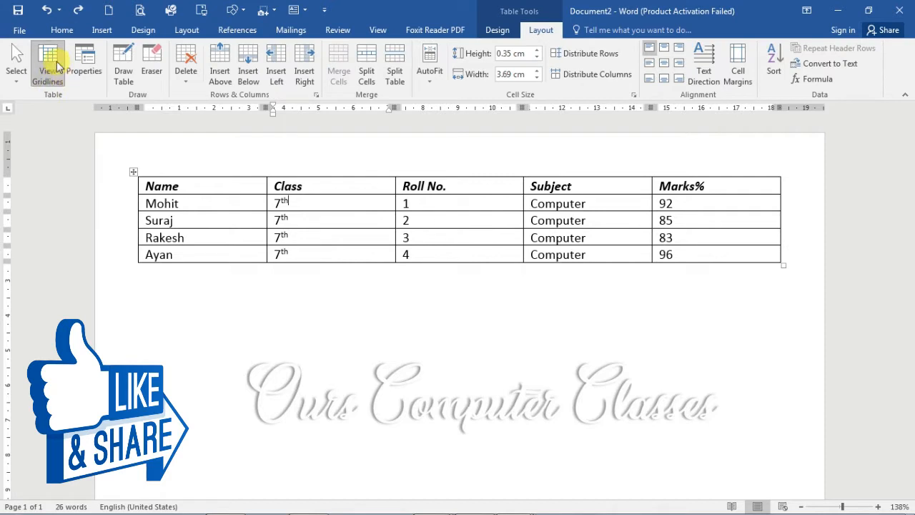
# - Apply the borderless plain table style with shaded banded rows and a bold first column to the student table
pyautogui.click(49, 80)
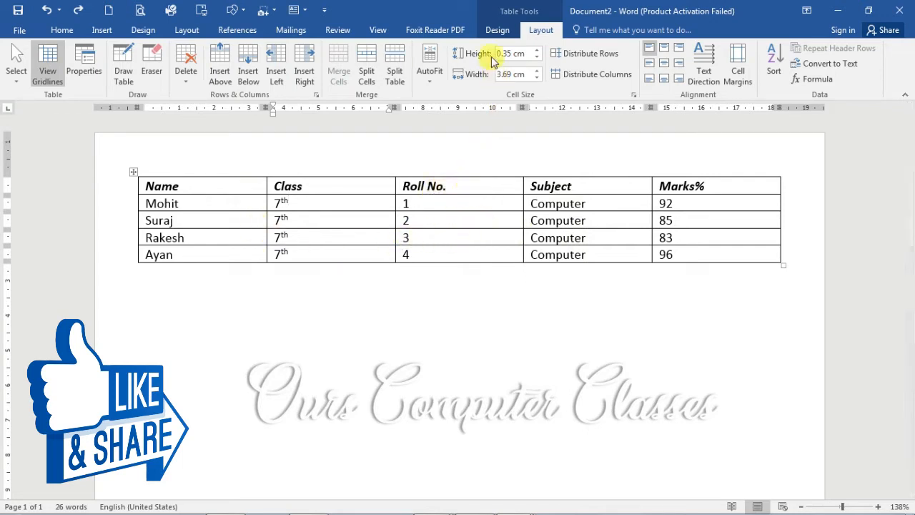
pyautogui.click(497, 30)
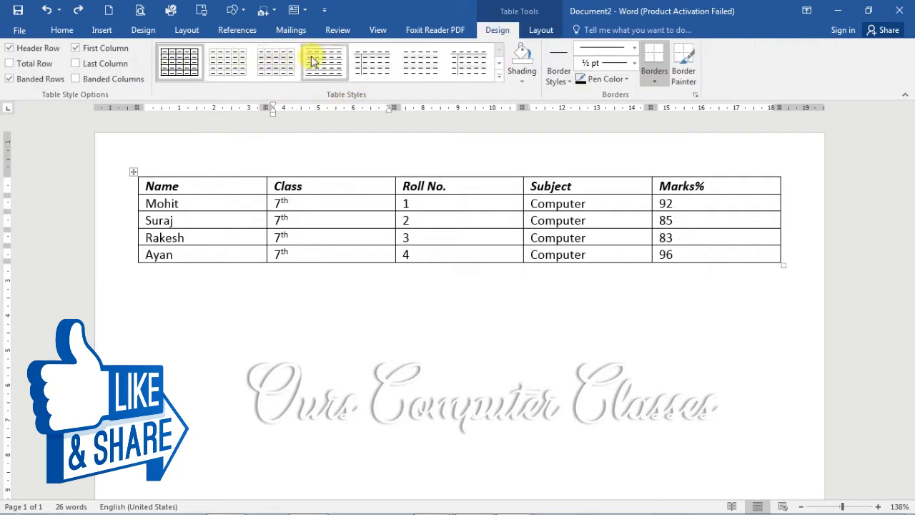
pyautogui.click(410, 63)
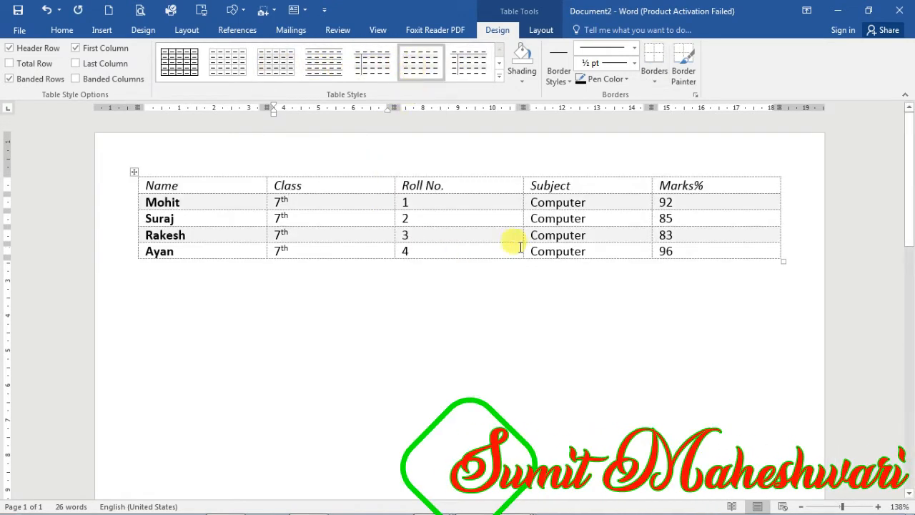
# - Hide the borderless table's gridlines and show them again
pyautogui.click(544, 32)
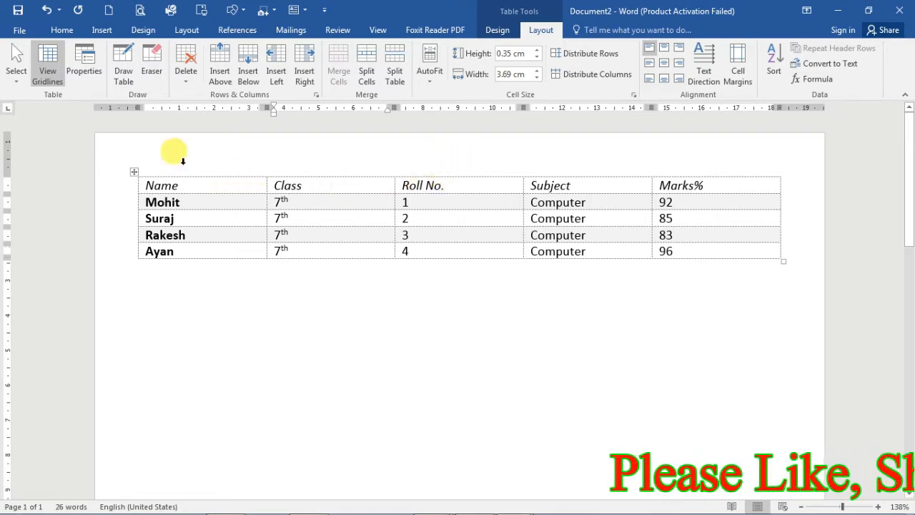
pyautogui.click(50, 71)
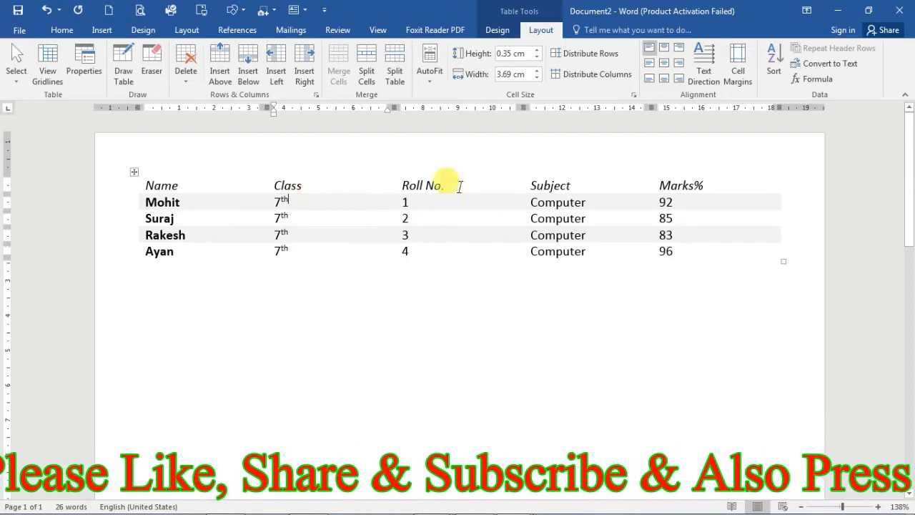
pyautogui.click(44, 71)
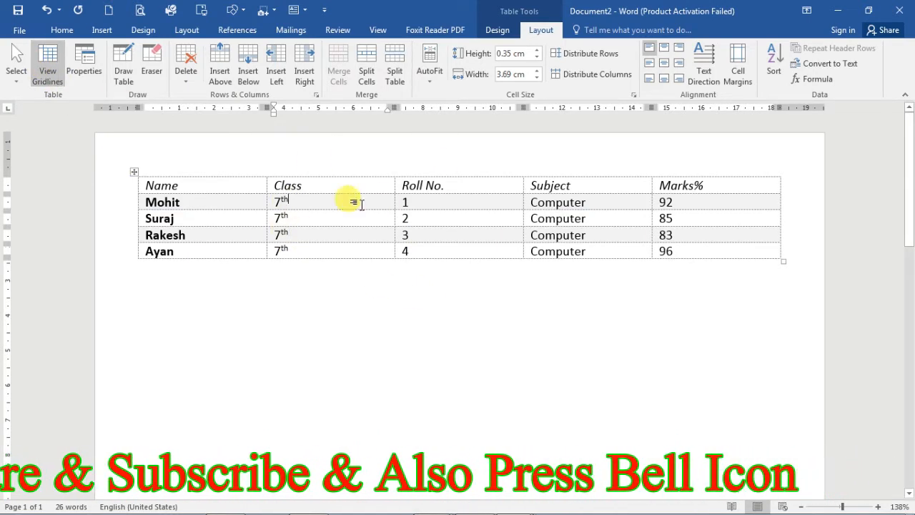
# - Generate sample paragraphs in the empty line below the table with =rand()
pyautogui.click(407, 218)
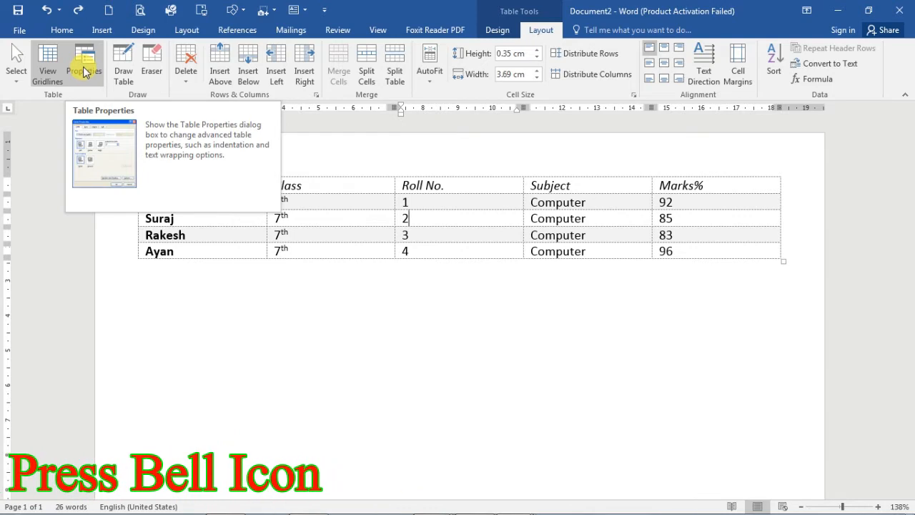
pyautogui.click(154, 304)
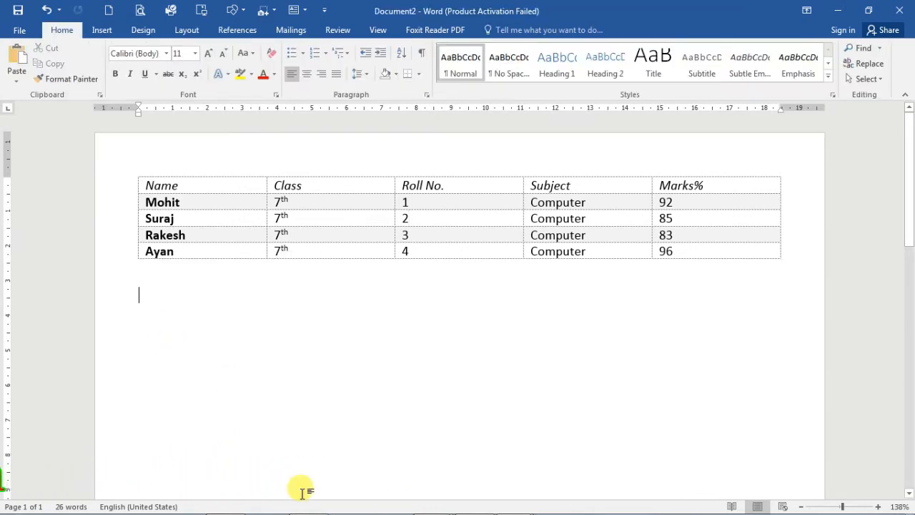
pyautogui.write('=rand')
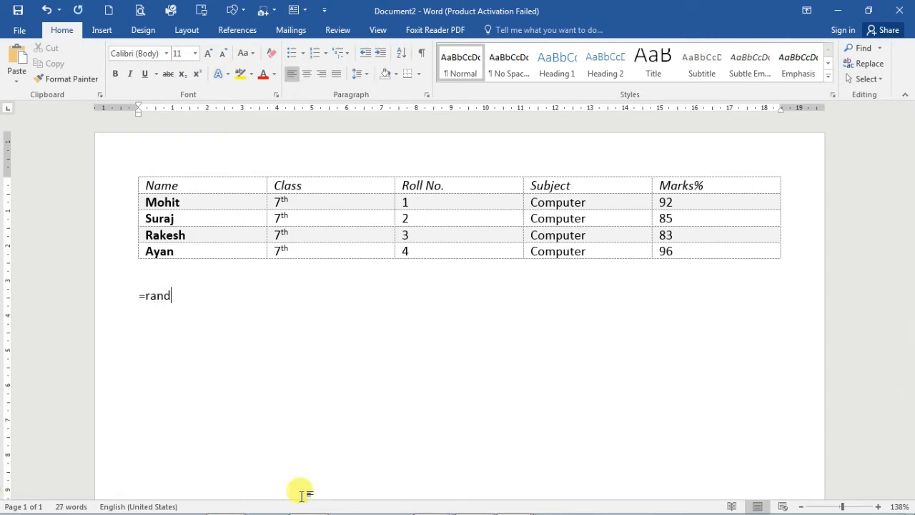
pyautogui.write('()')
pyautogui.press('Return')
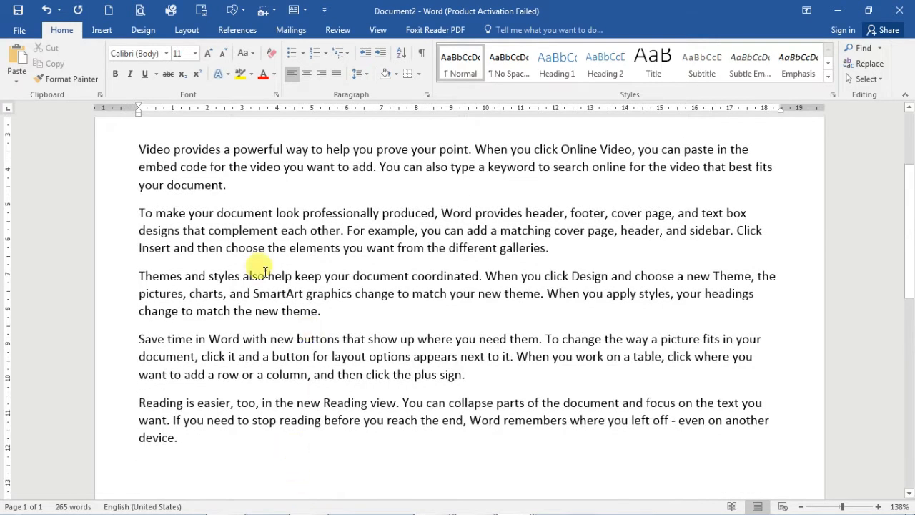
# - Resize the whole table from its corner to columns about 2.34 cm wide and rows about 1.66 cm high
pyautogui.scroll(3, 370, 213)
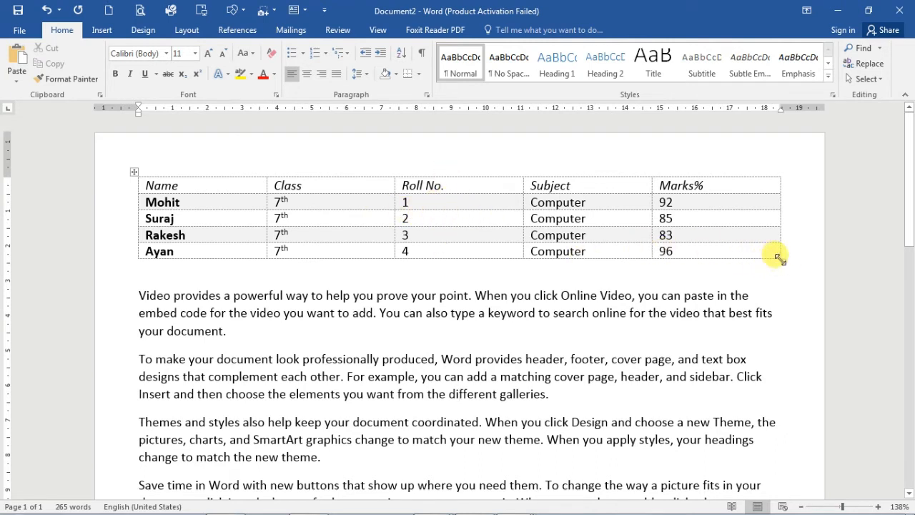
pyautogui.moveTo(783, 262); pyautogui.dragTo(545, 266)
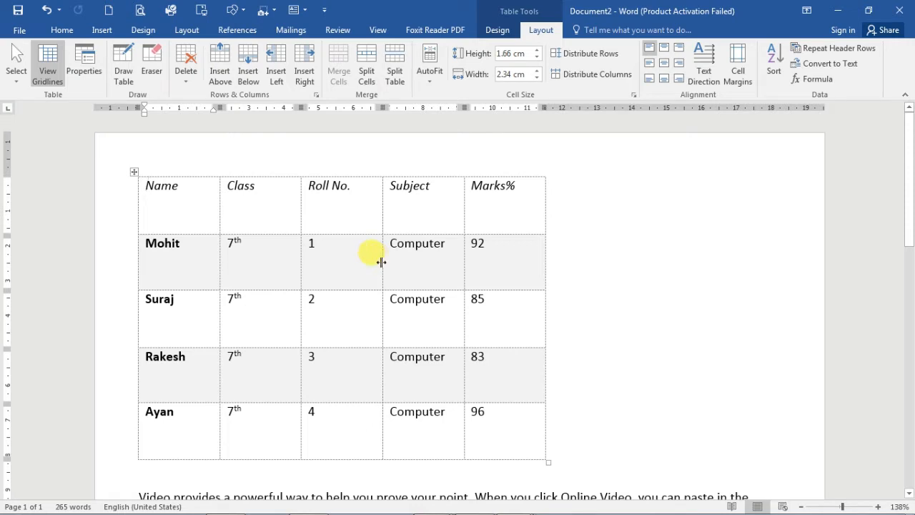
# - Widen the Roll No. column by moving its border with Subject, and increase the height of the first student's row
pyautogui.moveTo(393, 261); pyautogui.dragTo(456, 265)
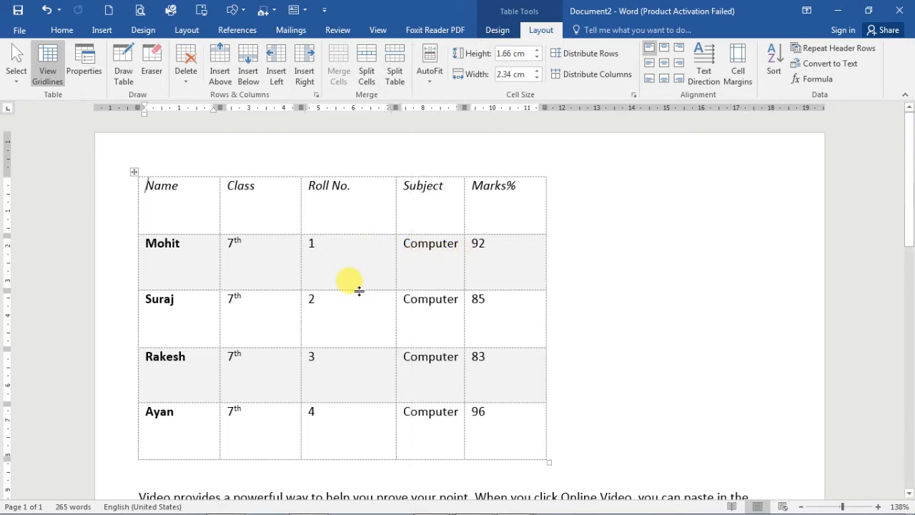
pyautogui.moveTo(359, 289); pyautogui.dragTo(379, 368)
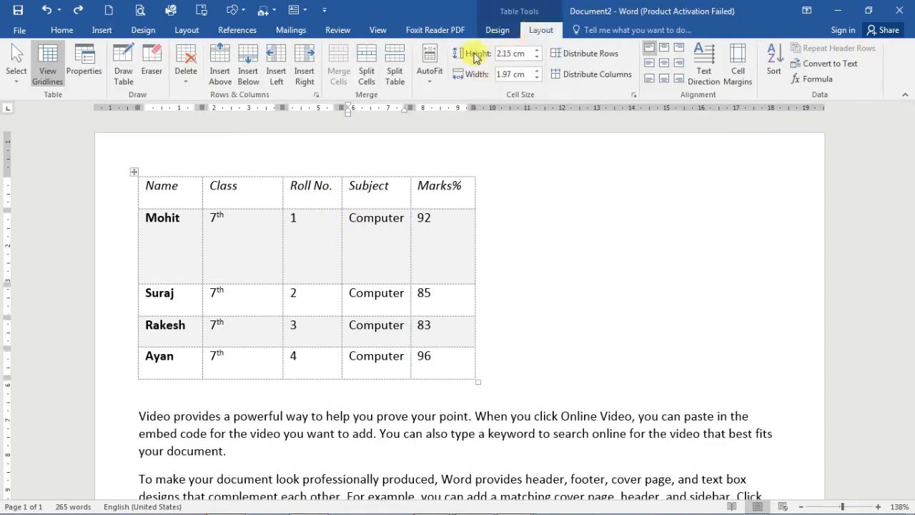
# - Review the Row, Column, Cell and Alt Text settings in Table Properties, and set the table's preferred width to 15.2 cm
pyautogui.click(83, 64)
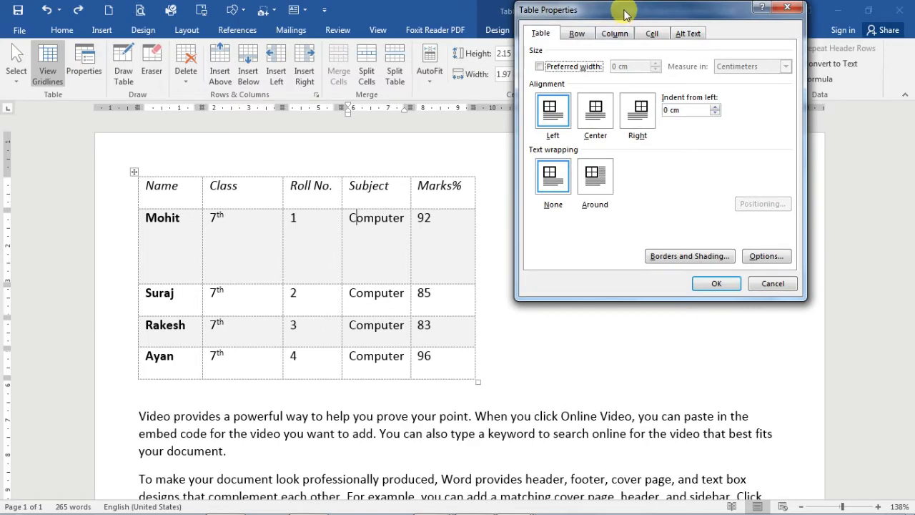
pyautogui.moveTo(624, 14); pyautogui.dragTo(660, 124)
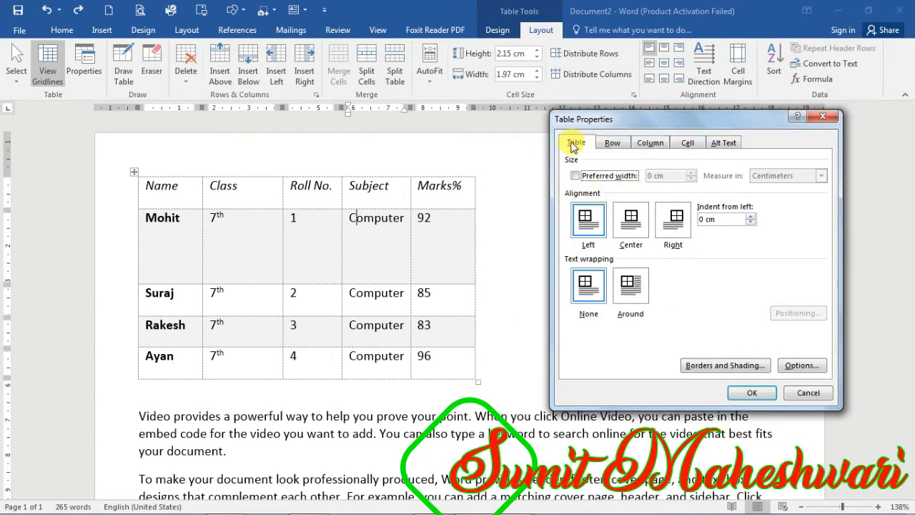
pyautogui.click(613, 143)
pyautogui.click(649, 143)
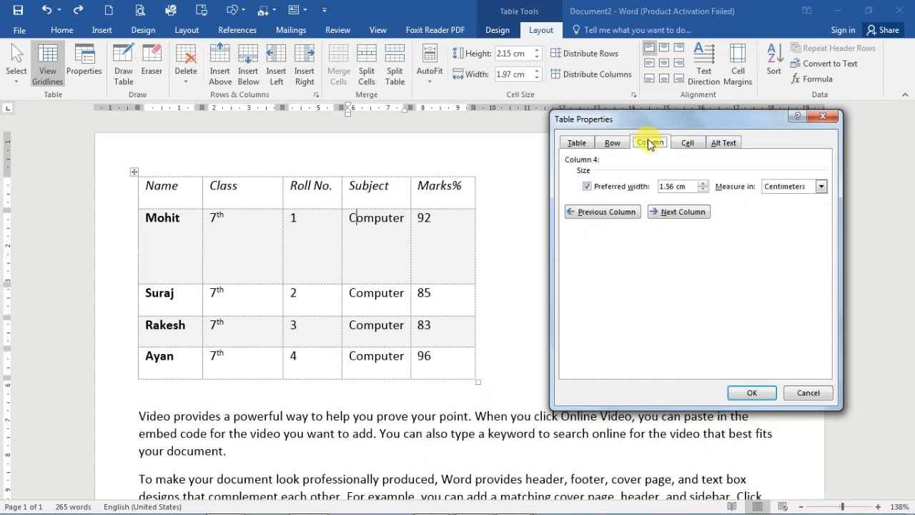
pyautogui.click(685, 144)
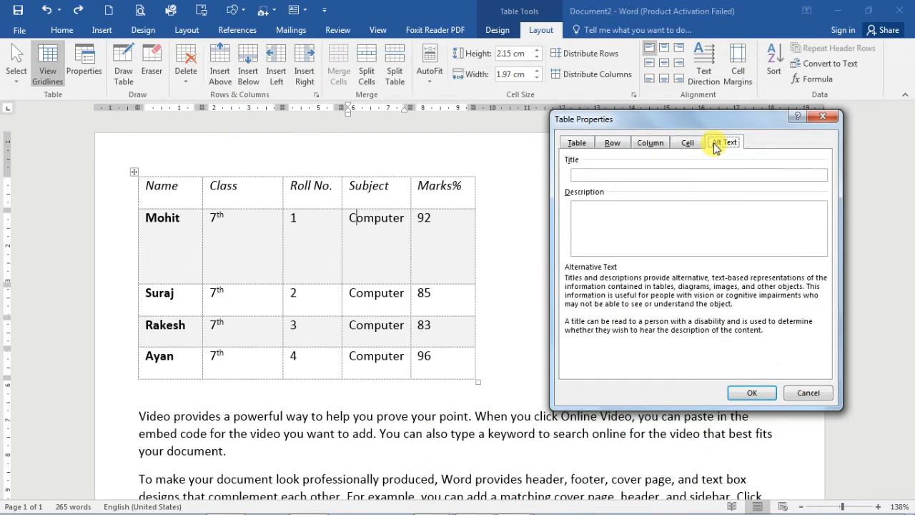
pyautogui.click(578, 143)
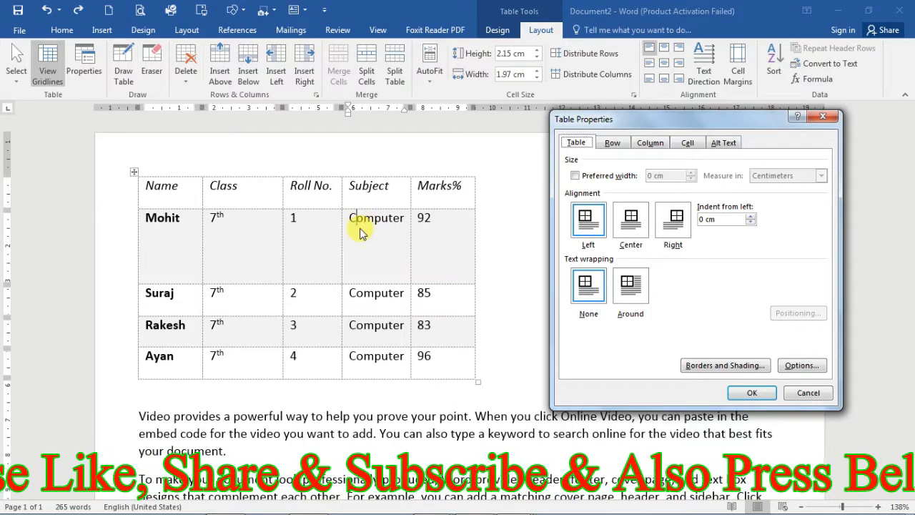
pyautogui.click(576, 176)
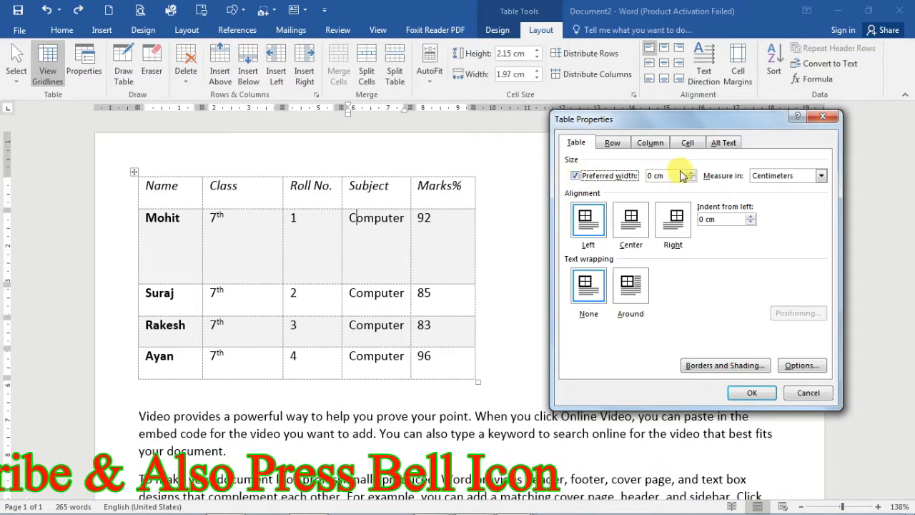
pyautogui.click(692, 173)
pyautogui.moveTo(691, 174); pyautogui.dragTo(692, 176)
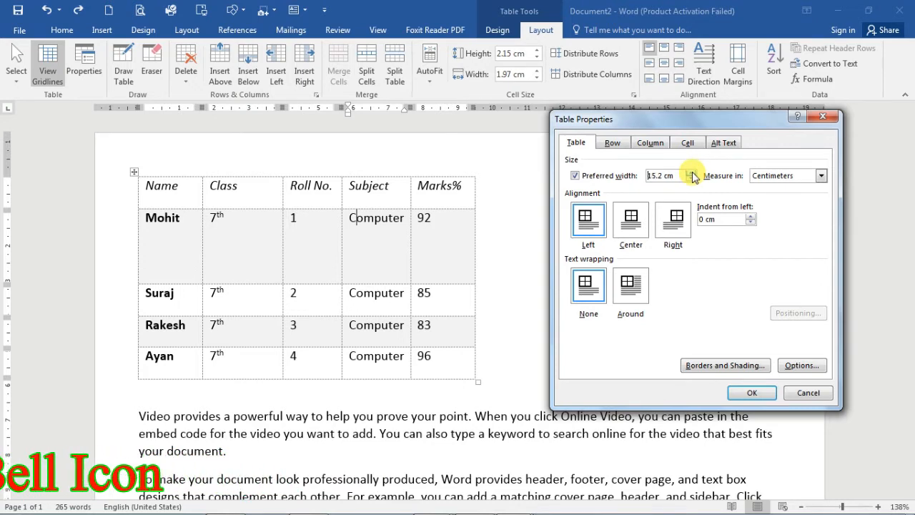
pyautogui.click(822, 175)
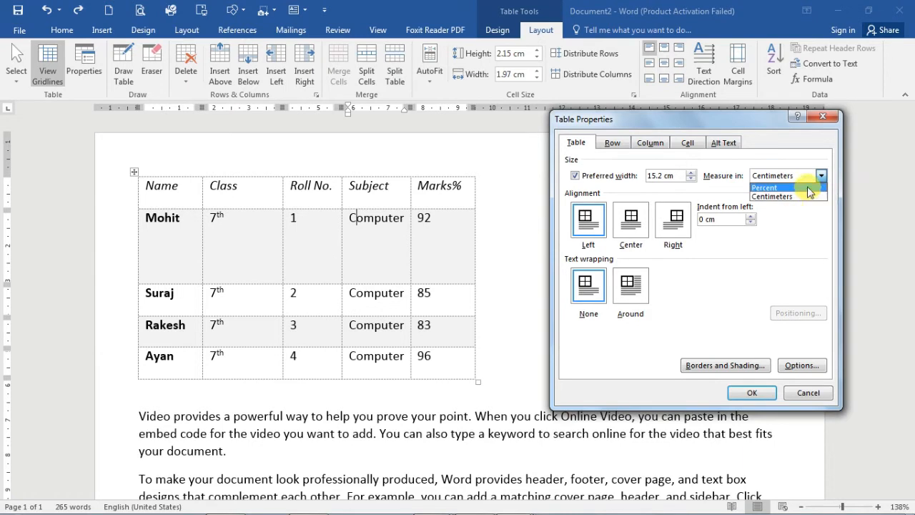
pyautogui.click(752, 393)
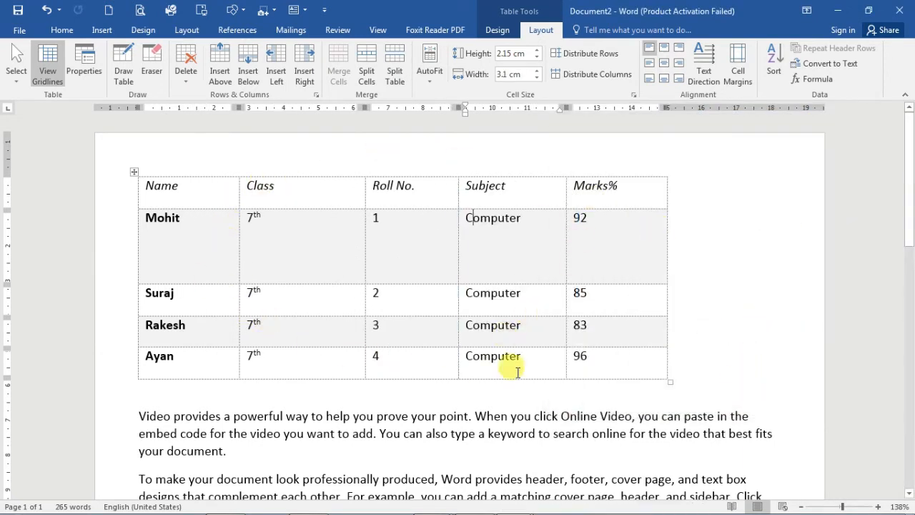
# - Change the whole table's alignment on the page to Right in Table Properties
pyautogui.click(83, 65)
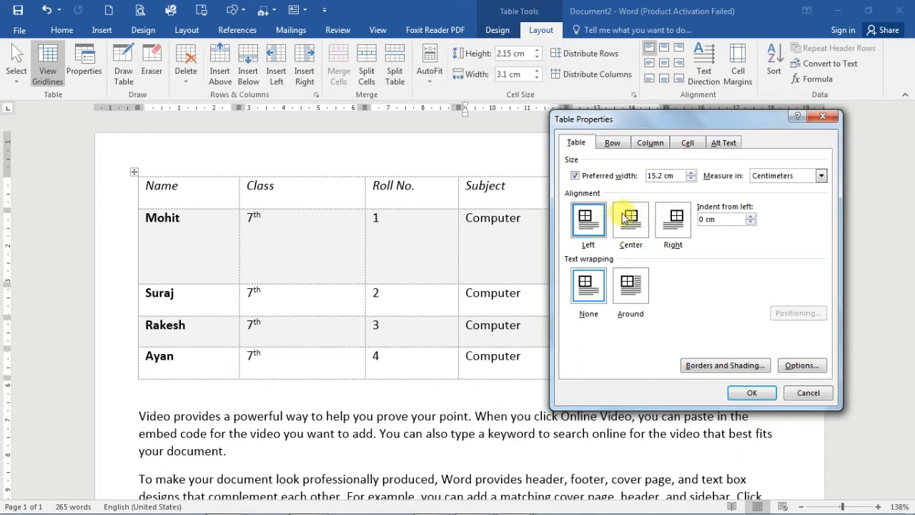
pyautogui.click(627, 226)
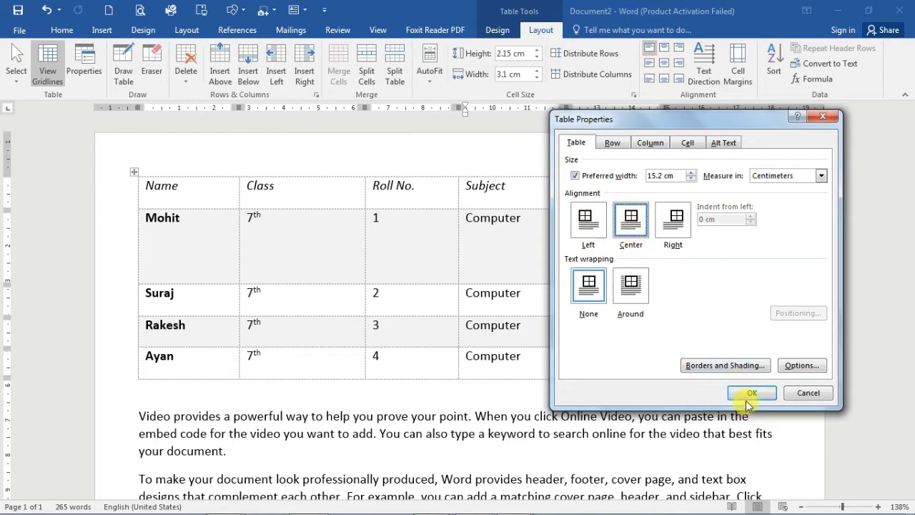
pyautogui.click(668, 227)
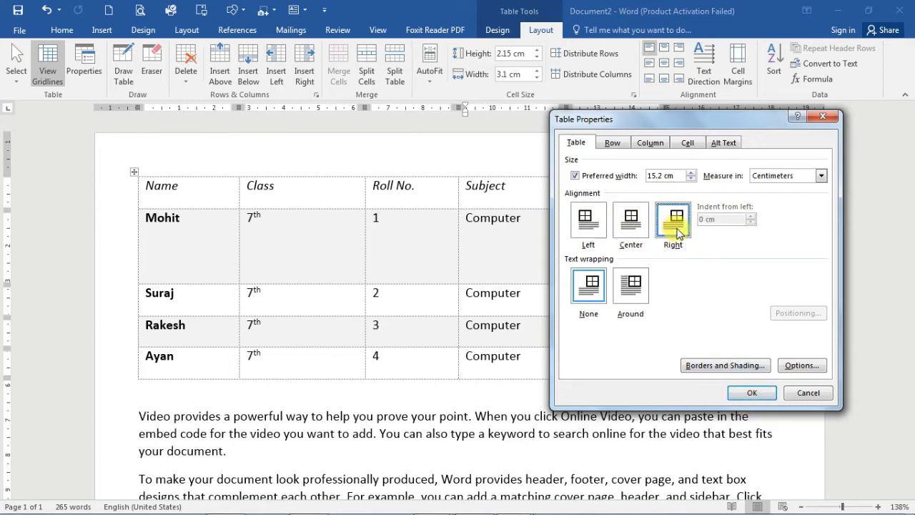
pyautogui.click(756, 392)
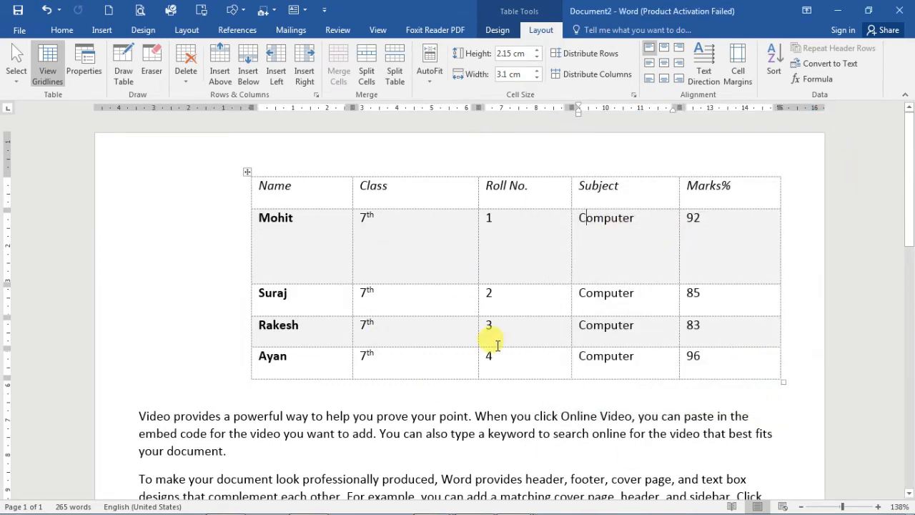
# - Align the table to the left of the page with an indent from left of 1 cm
pyautogui.scroll(-1, 394, 172)
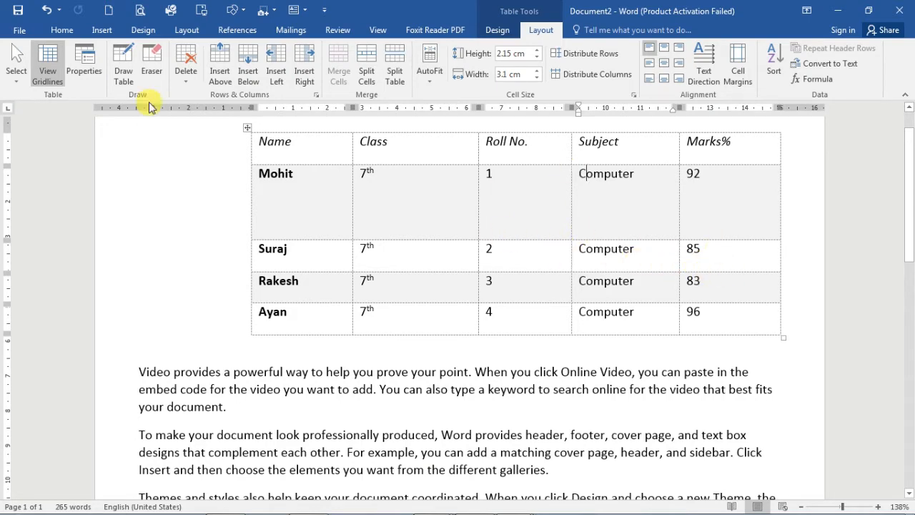
pyautogui.click(83, 64)
pyautogui.click(683, 238)
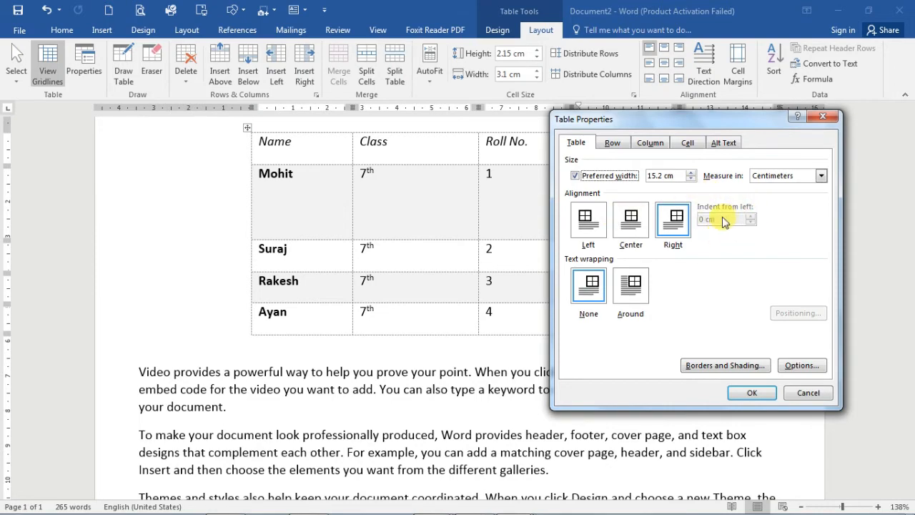
pyautogui.click(589, 222)
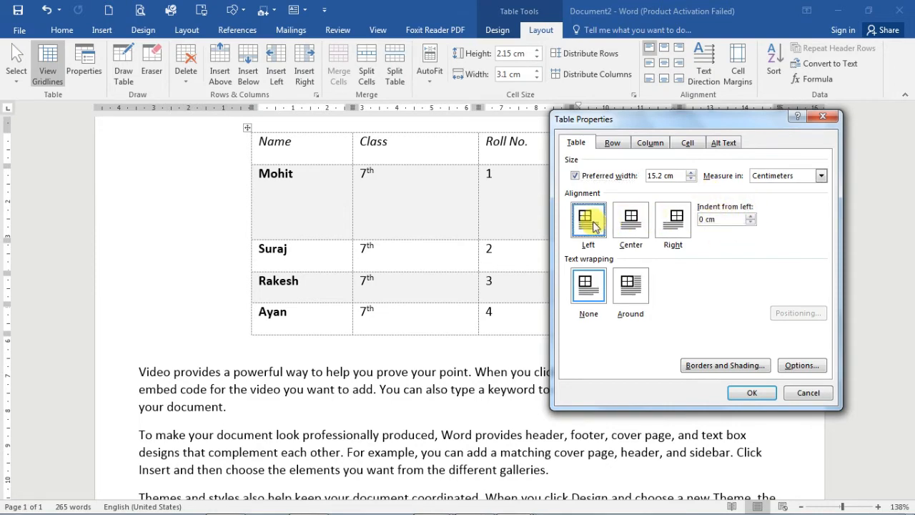
pyautogui.click(747, 393)
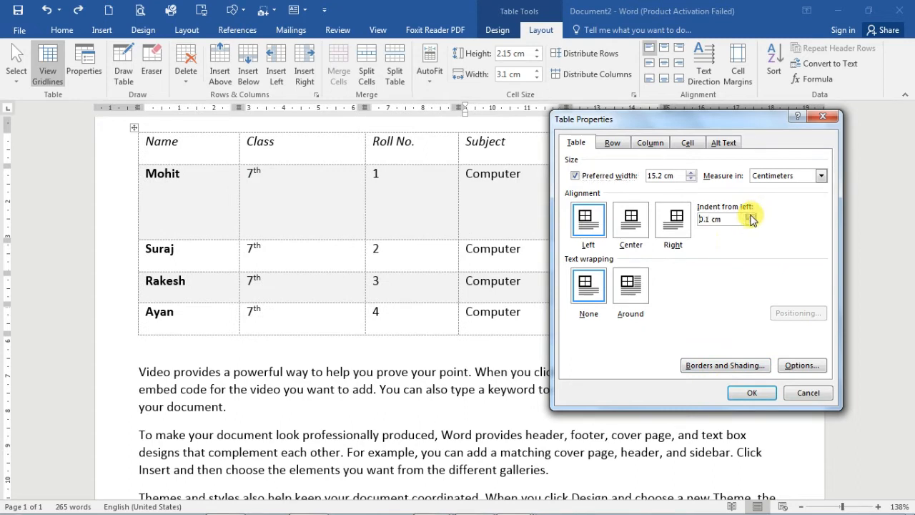
pyautogui.click(759, 396)
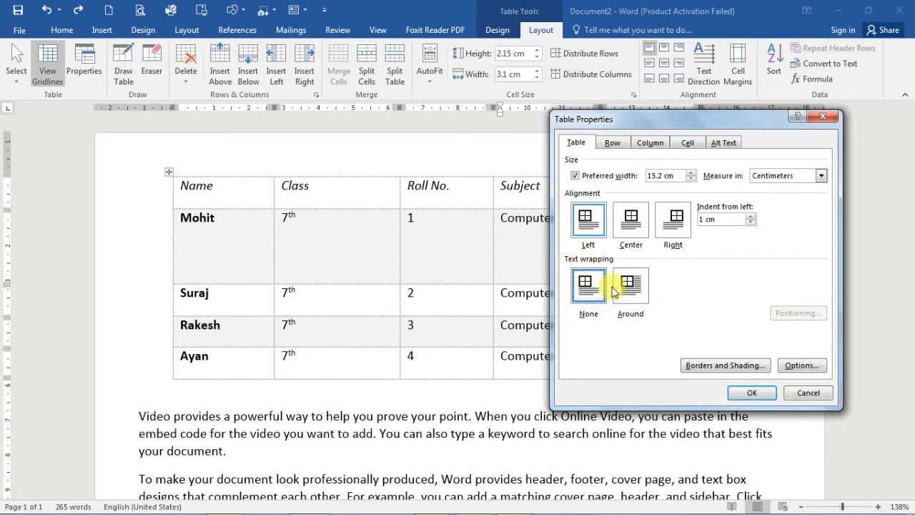
# - Set the table's text wrapping to Around so the paragraph text flows beside it
pyautogui.click(628, 288)
pyautogui.click(597, 293)
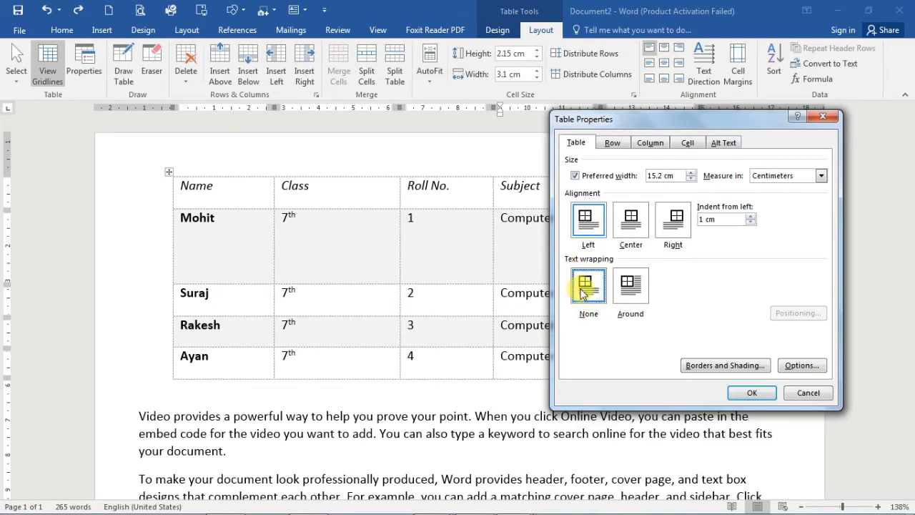
pyautogui.click(635, 285)
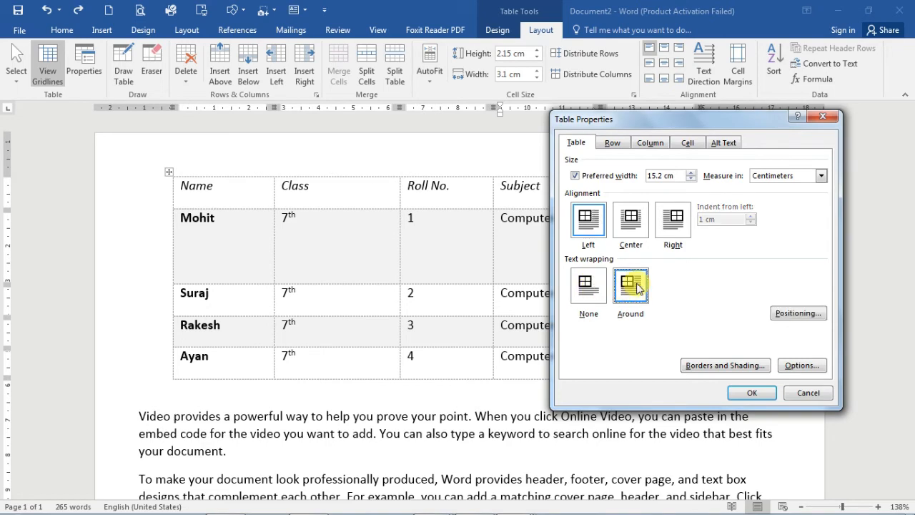
pyautogui.click(750, 393)
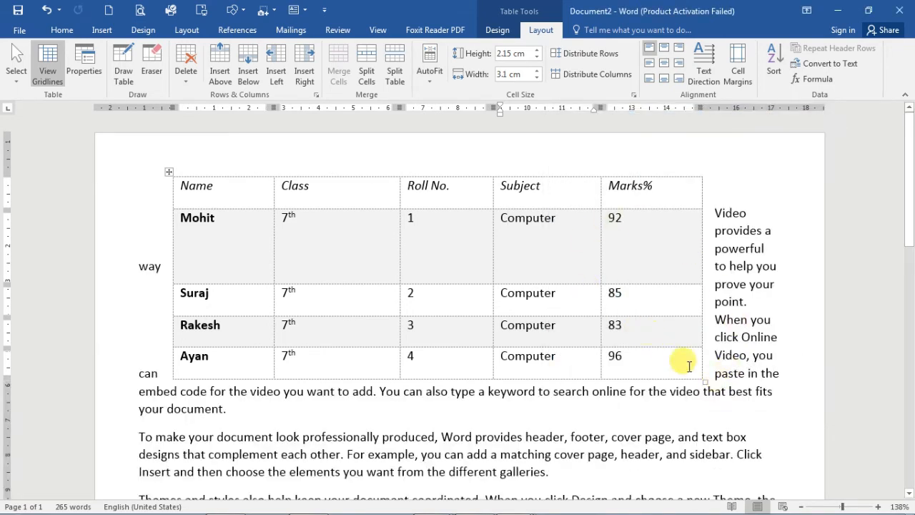
# - Shrink the table to about 7.3 cm wide and move it into the middle of the paragraphs, below the first one
pyautogui.moveTo(703, 381); pyautogui.dragTo(426, 334)
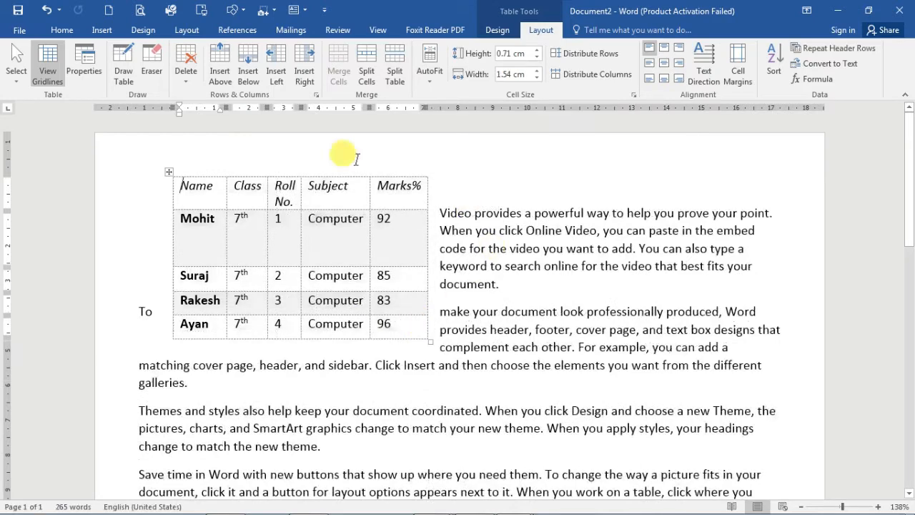
pyautogui.click(726, 240)
pyautogui.moveTo(168, 172); pyautogui.dragTo(384, 220)
pyautogui.moveTo(384, 220); pyautogui.dragTo(301, 244)
# - Specify a height of 2.3 cm for the table's header row in Table Properties, keeping the row height rule At least
pyautogui.click(84, 63)
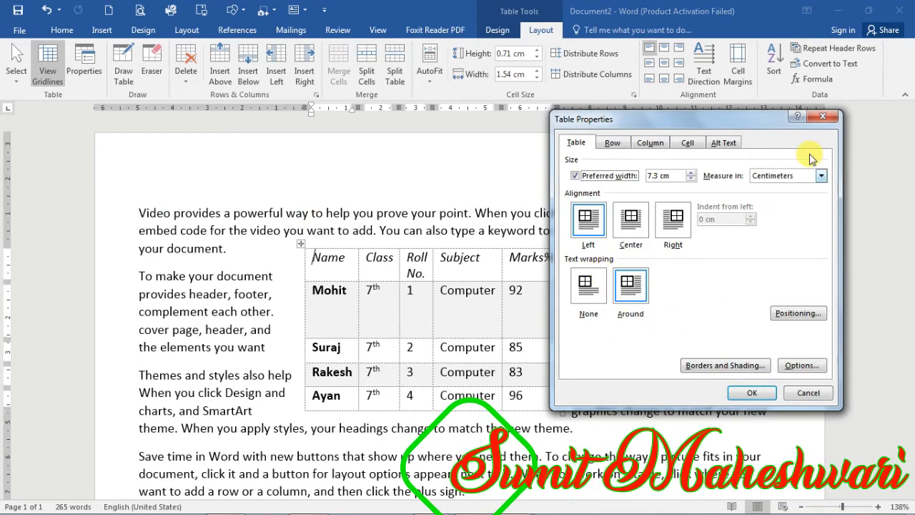
pyautogui.click(823, 116)
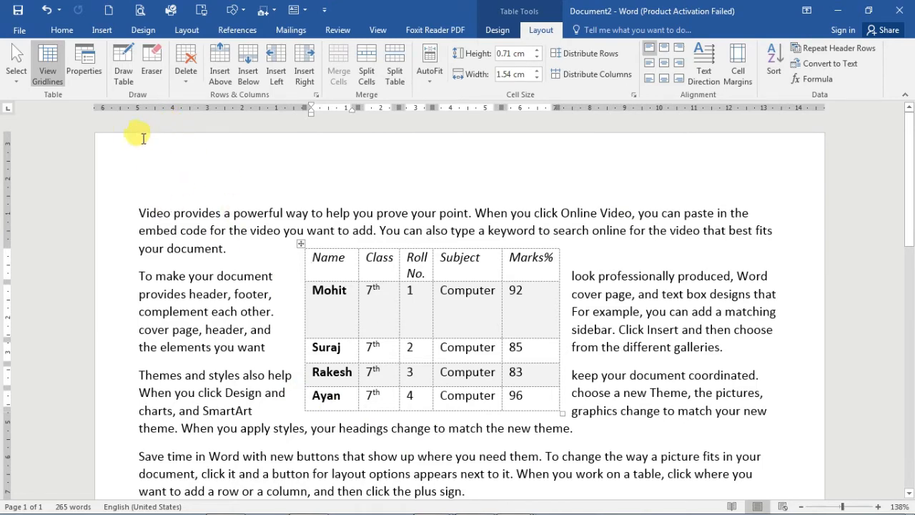
pyautogui.click(83, 64)
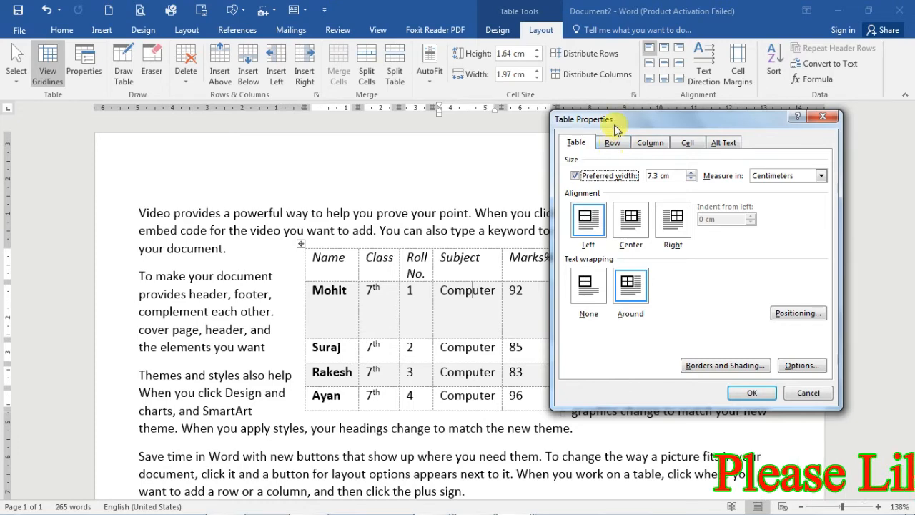
pyautogui.moveTo(615, 127); pyautogui.dragTo(664, 176)
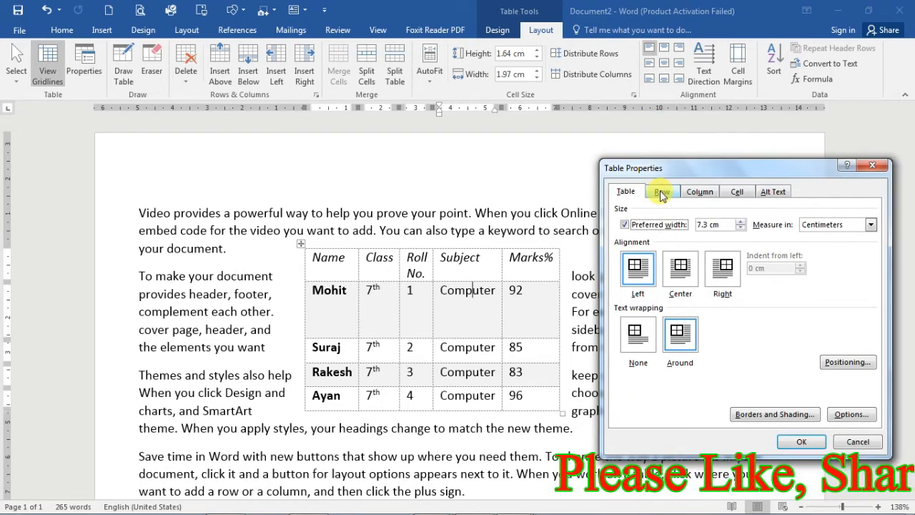
pyautogui.click(661, 193)
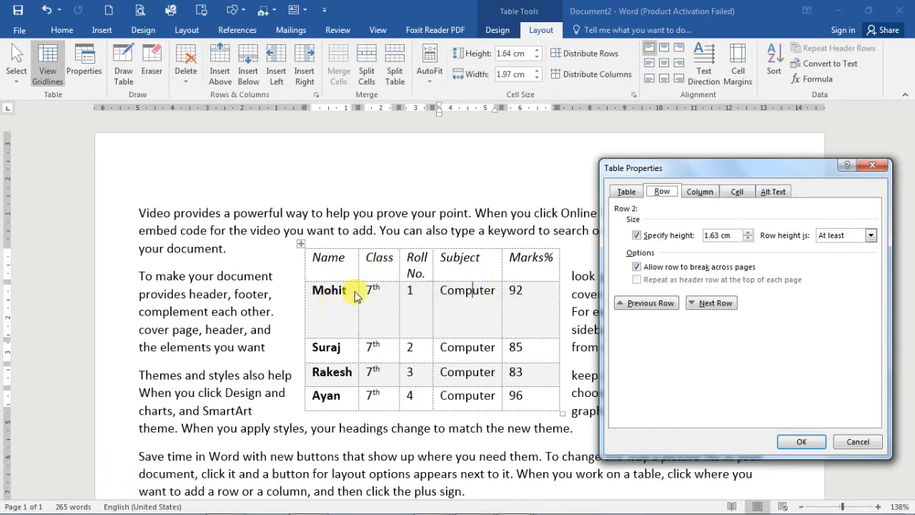
pyautogui.click(634, 305)
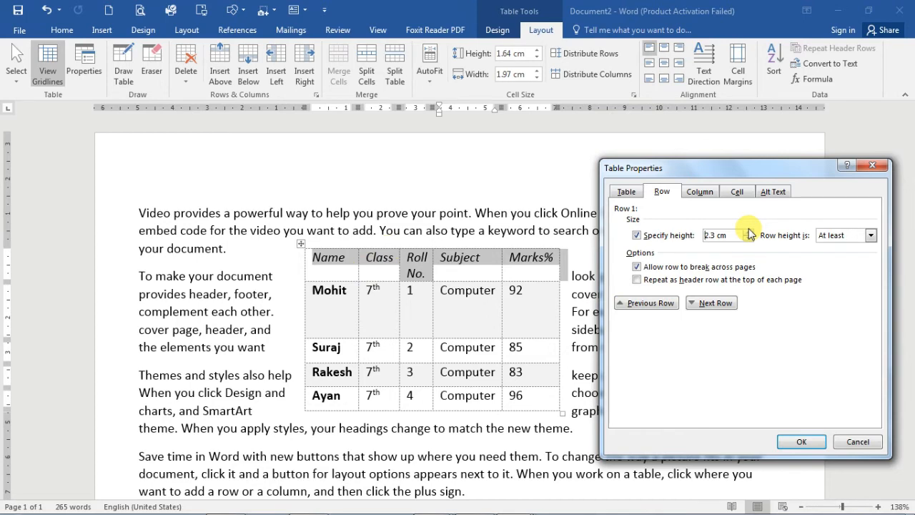
pyautogui.click(805, 442)
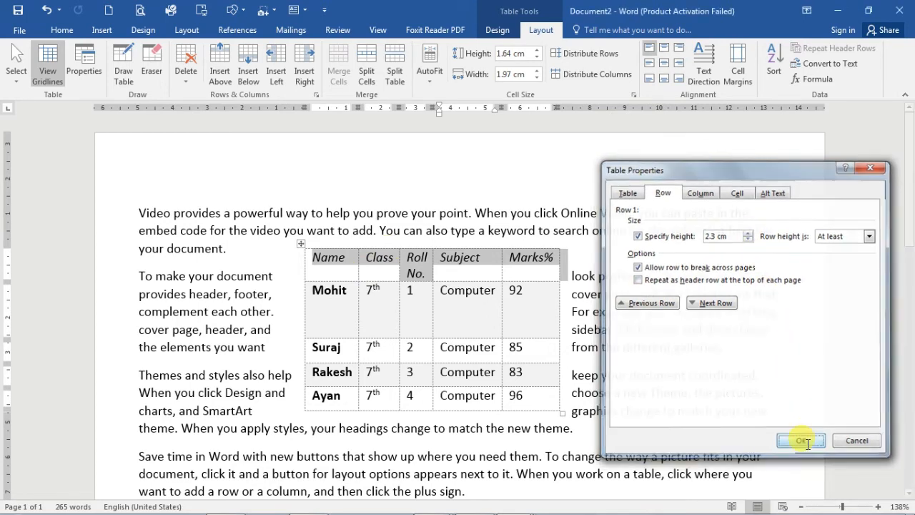
# - Examine the Row, Column and Cell settings in Table Properties, and close them without changes
pyautogui.click(485, 267)
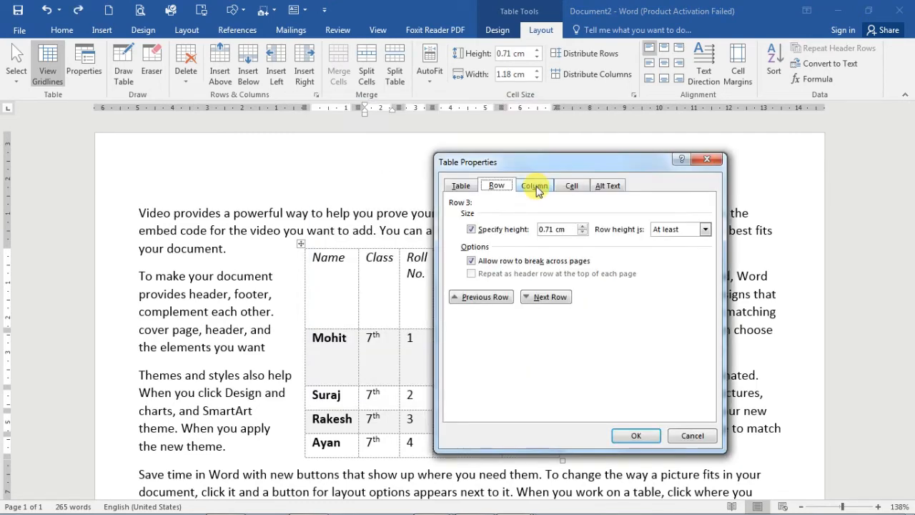
pyautogui.click(529, 187)
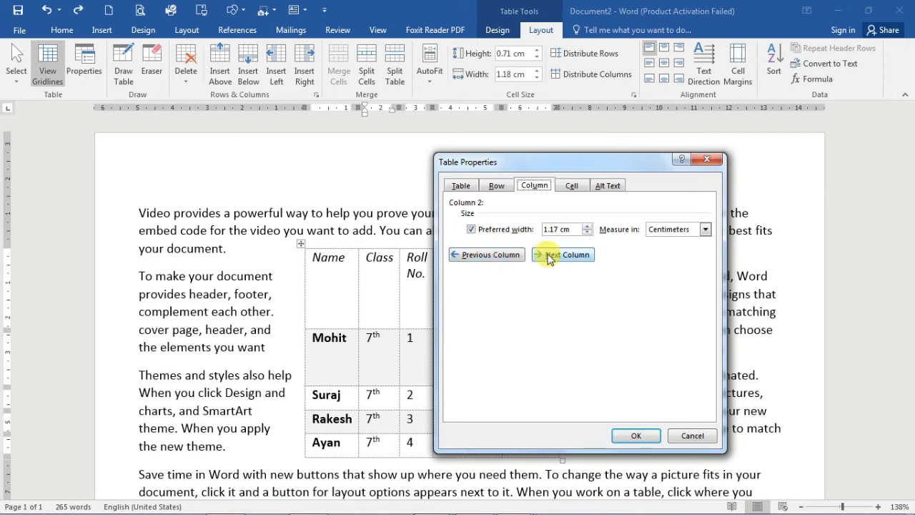
pyautogui.click(497, 187)
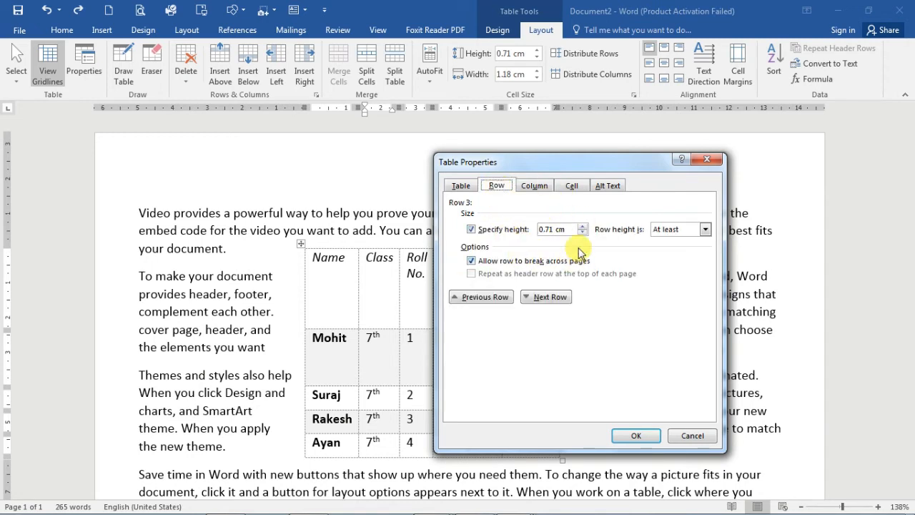
pyautogui.click(536, 187)
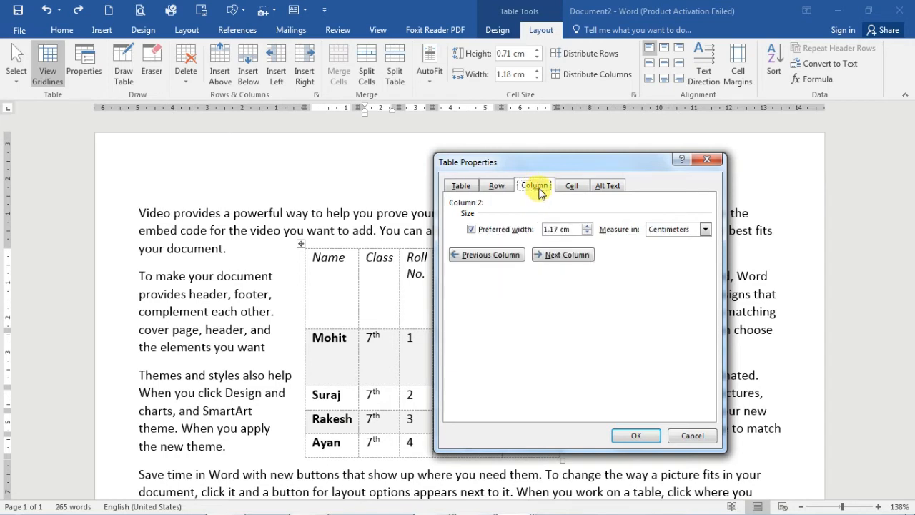
pyautogui.click(578, 191)
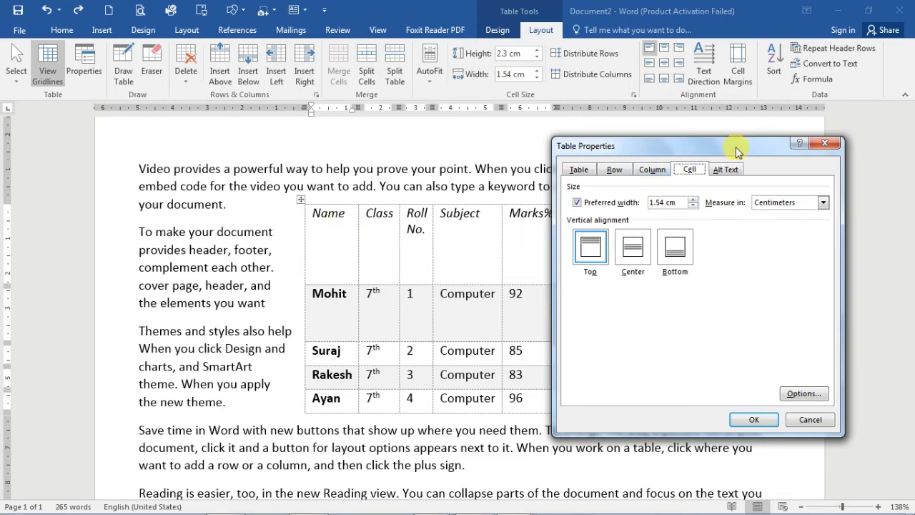
pyautogui.click(824, 144)
# - Set the vertical alignment of all header row cells to Bottom in Table Properties
pyautogui.moveTo(315, 214); pyautogui.dragTo(551, 229)
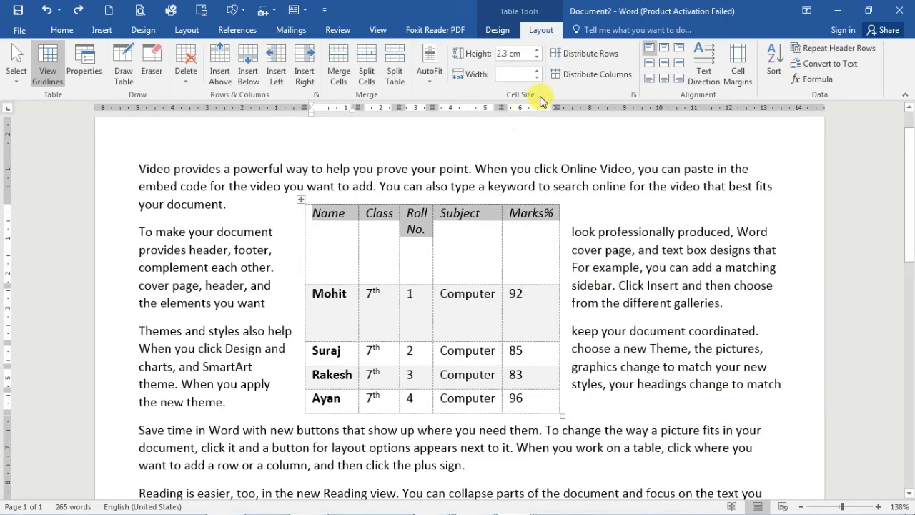
pyautogui.click(84, 65)
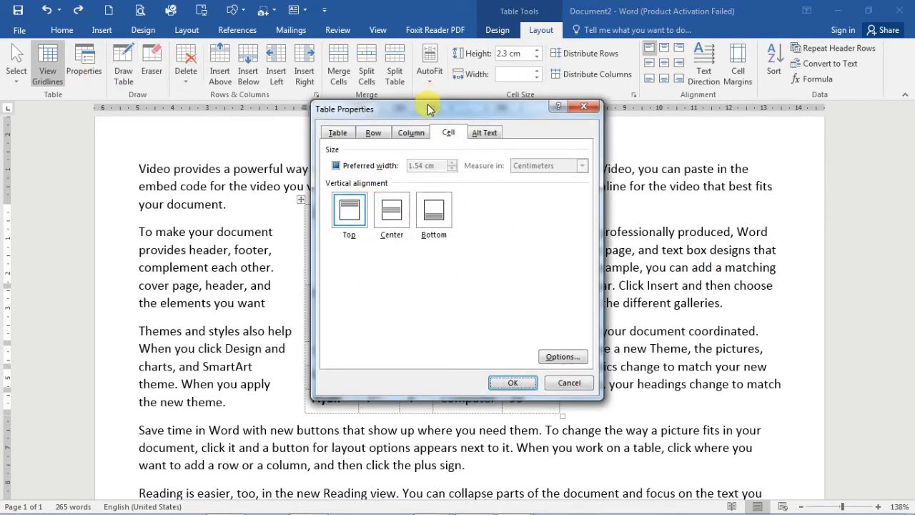
pyautogui.moveTo(429, 108); pyautogui.dragTo(687, 154)
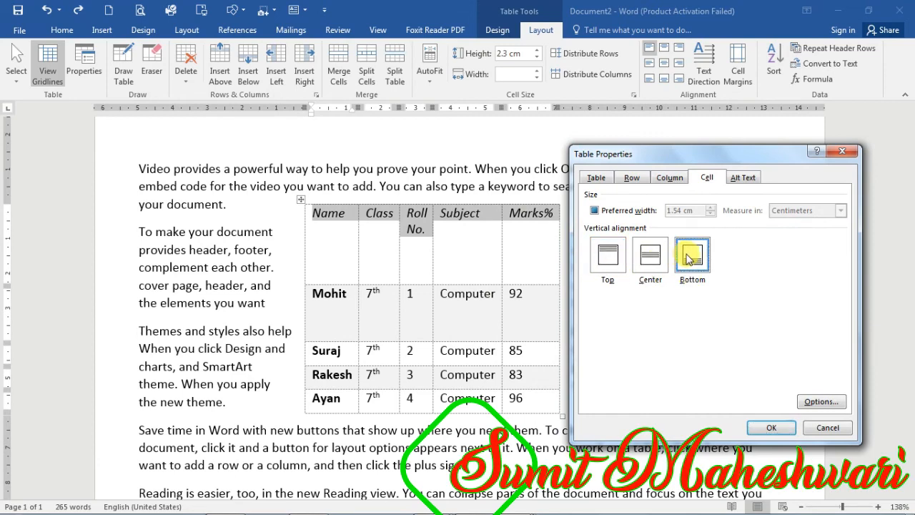
pyautogui.click(767, 426)
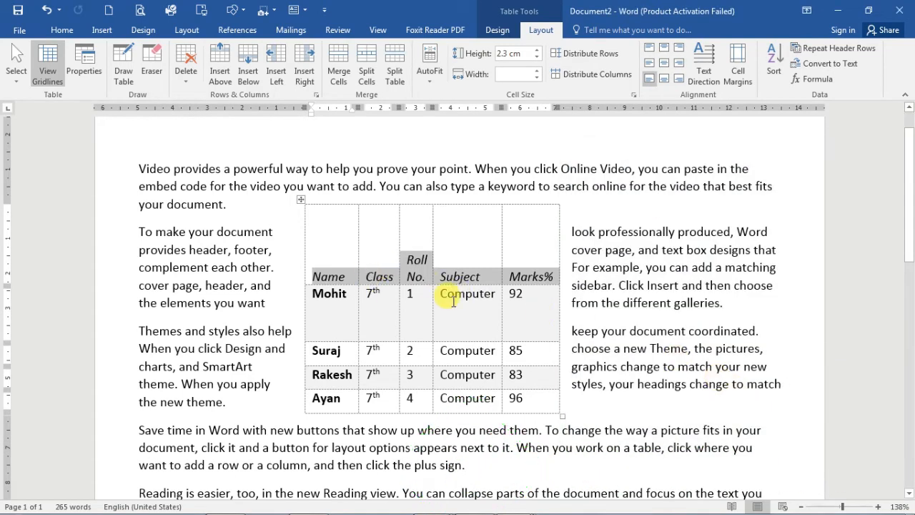